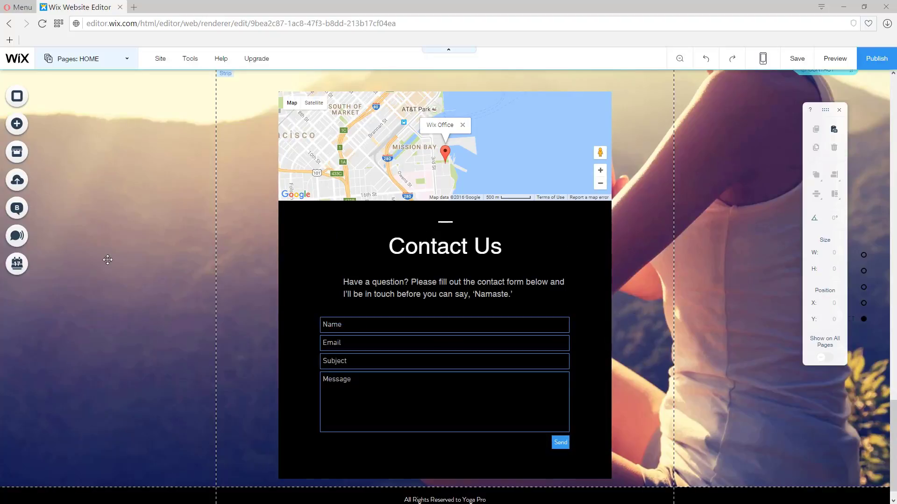
Go to the BOOK ONLINE page and select its Our Services bookings list.
left_click(118, 63)
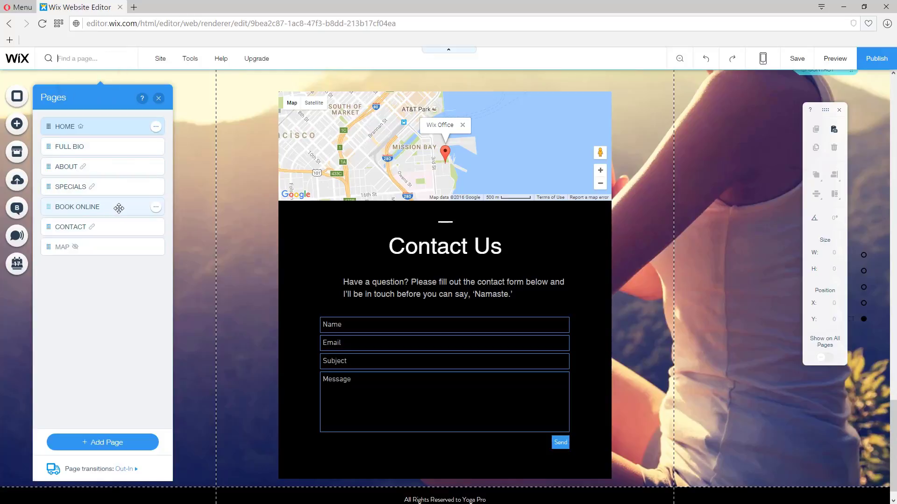
left_click(115, 209)
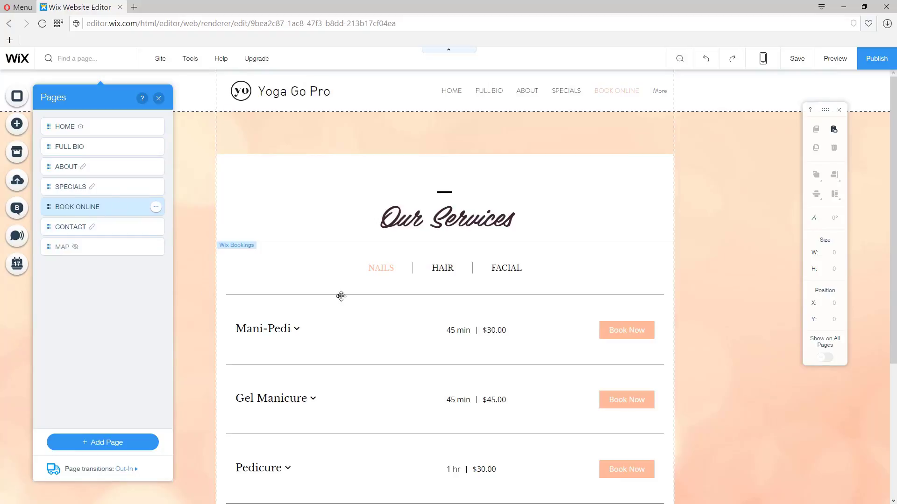
left_click(158, 98)
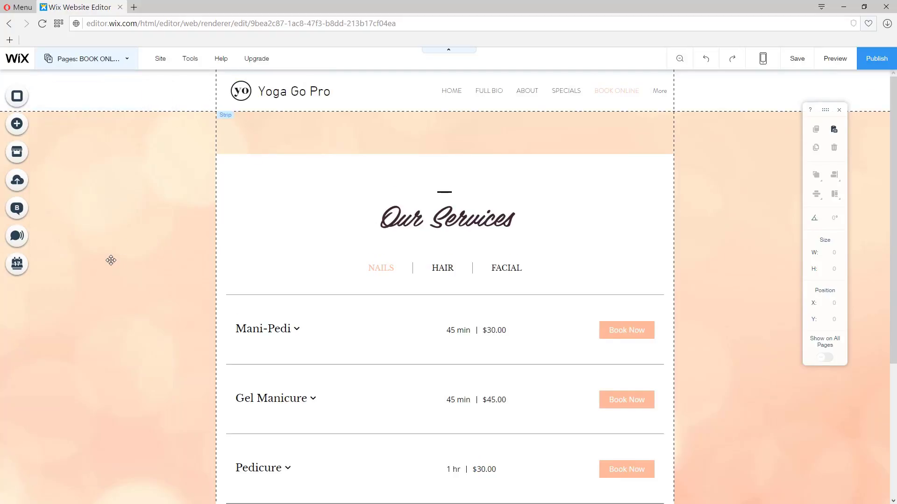
scroll(110, 260, "down", 2)
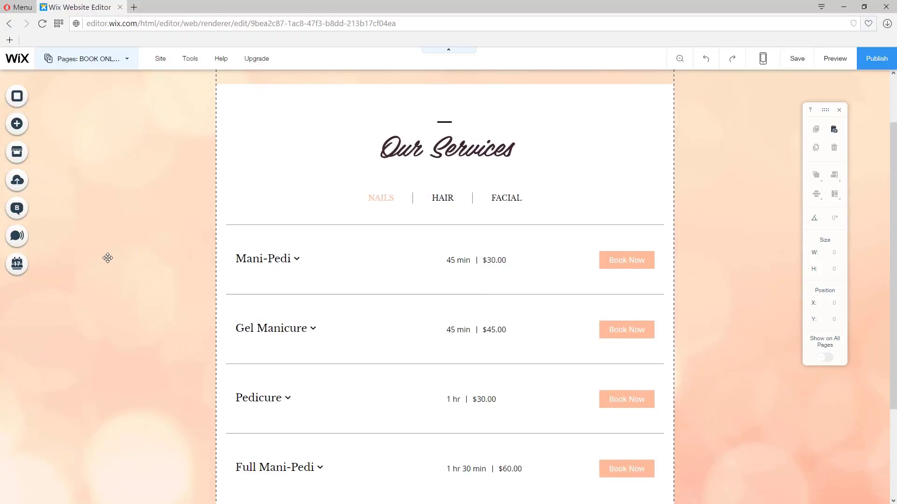
left_click(358, 270)
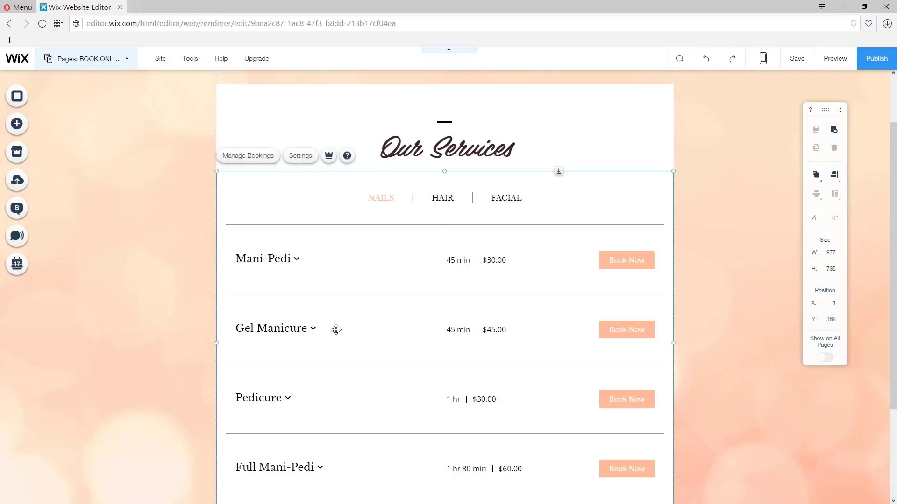
Open Manage Bookings and look over the NAILS, FACIAL and HAIR service categories.
left_click(237, 157)
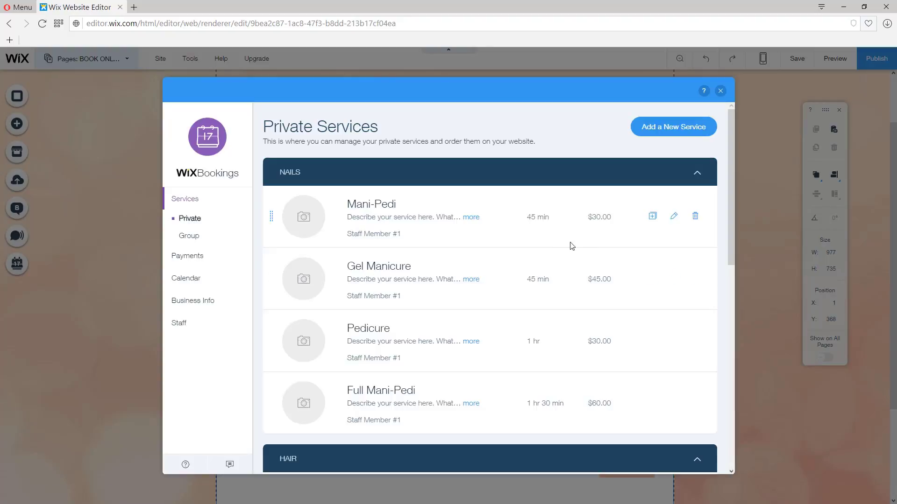
scroll(554, 285, "down", 8)
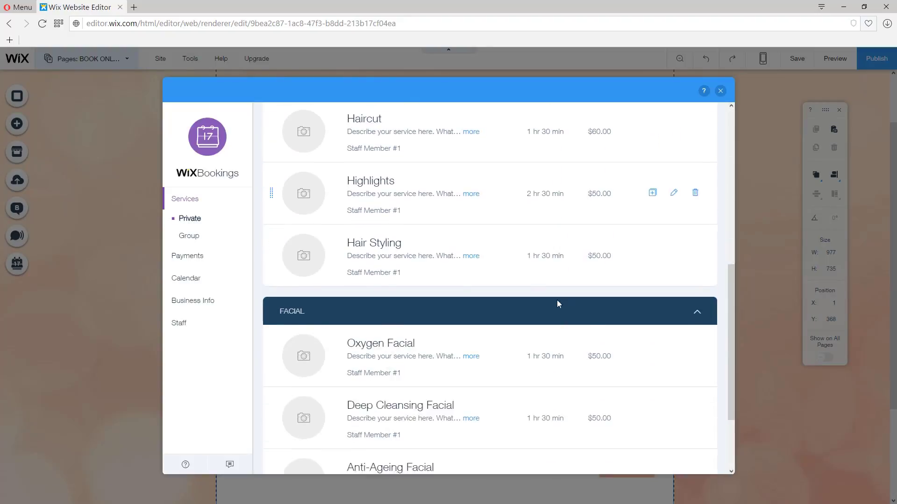
scroll(557, 303, "down", 3)
scroll(564, 309, "up", 11)
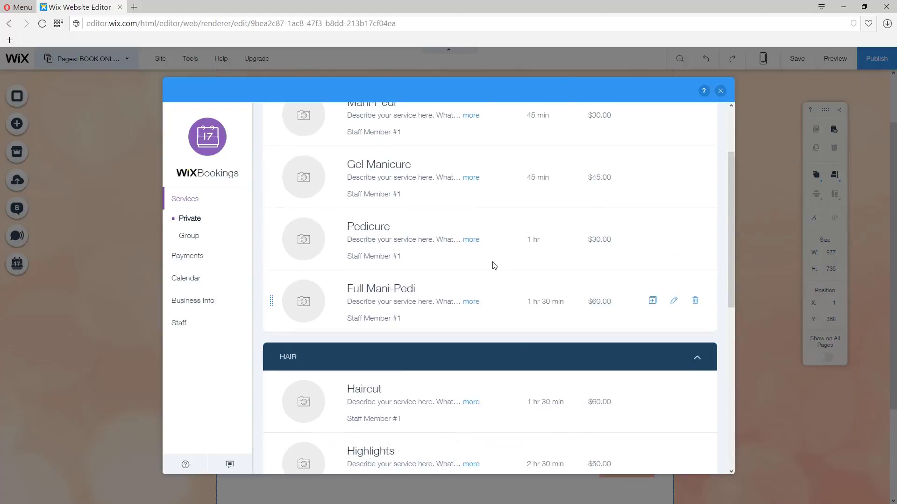
scroll(374, 394, "down", 7)
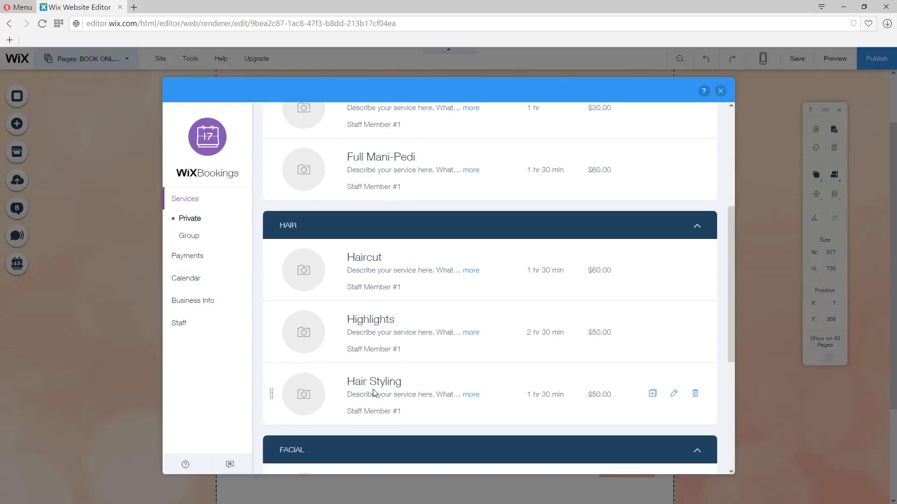
scroll(372, 396, "up", 5)
scroll(396, 380, "up", 3)
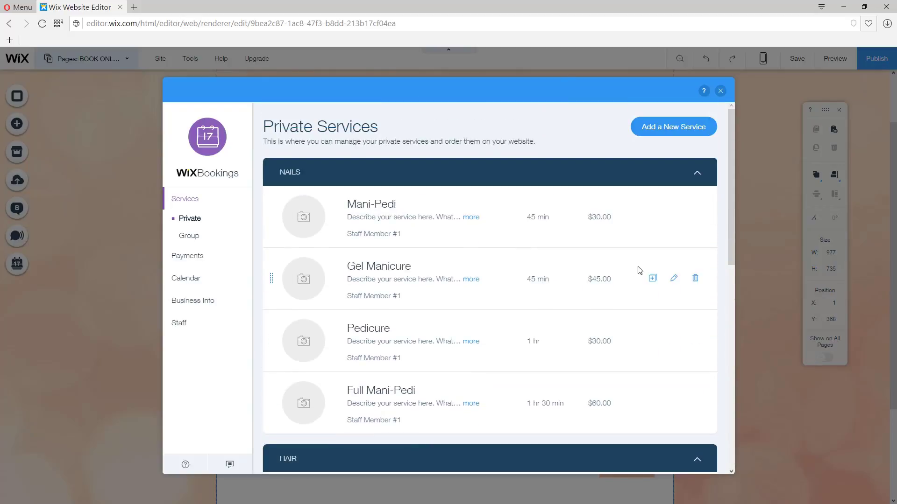
Delete the NAILS category, then the FACIAL category, confirming each deletion.
left_click(698, 173)
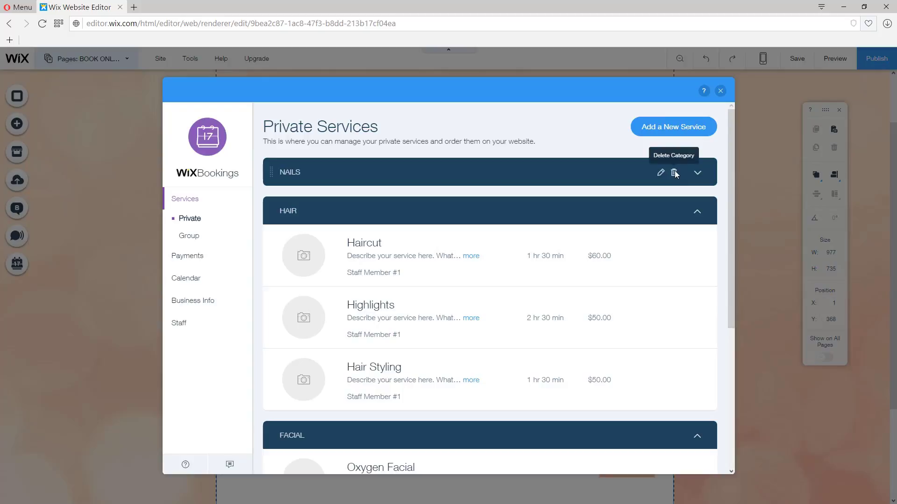
left_click(674, 173)
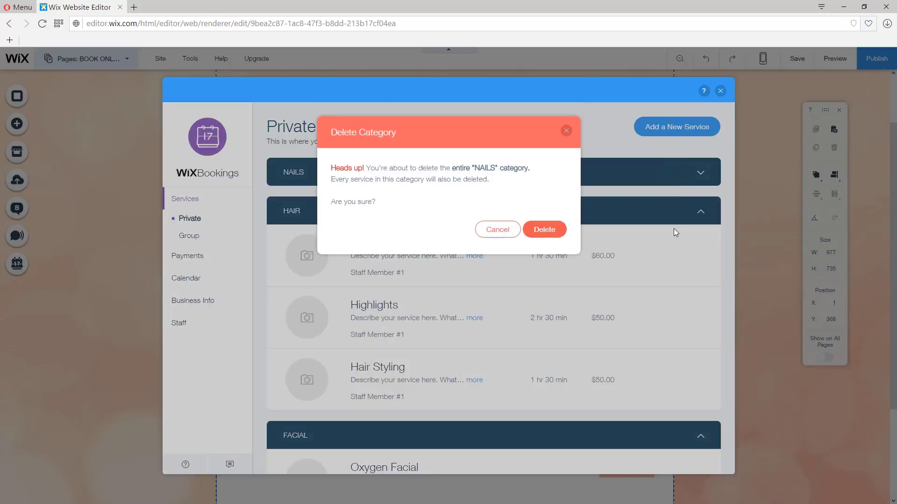
left_click(549, 232)
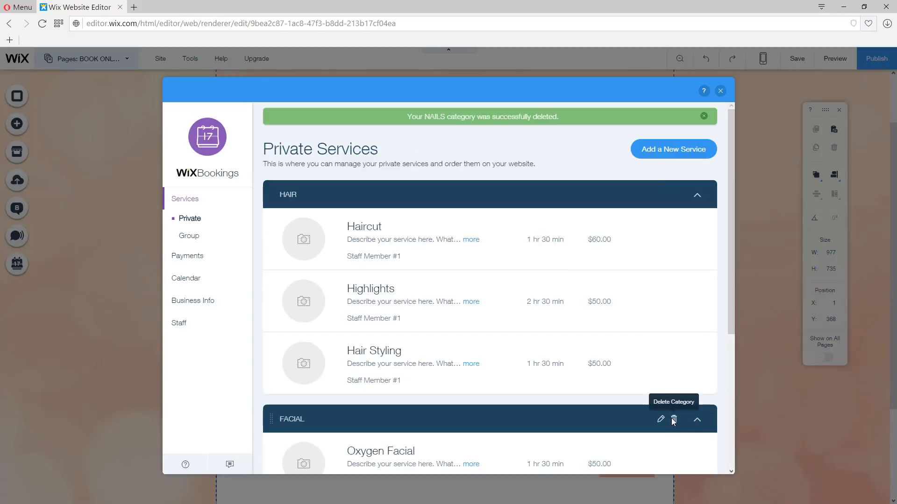
left_click(674, 420)
left_click(545, 229)
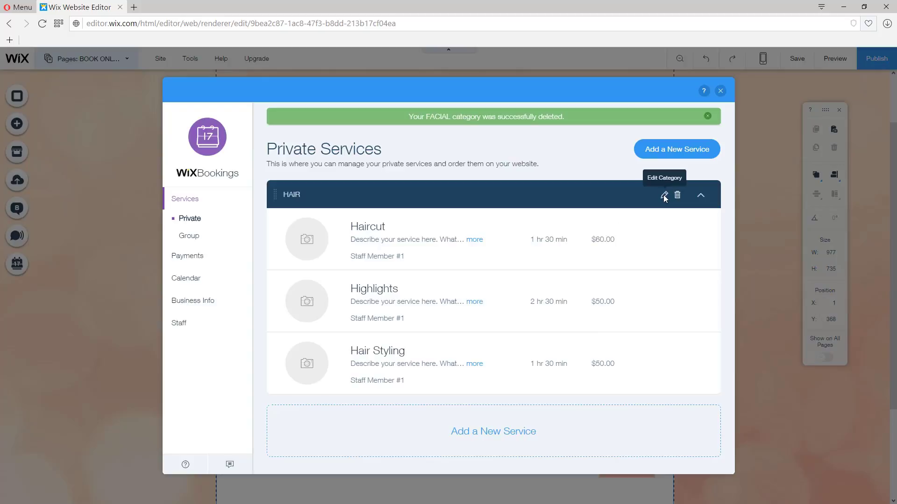
Replace the HAIR category header name with 'General' and confirm it.
left_click(663, 194)
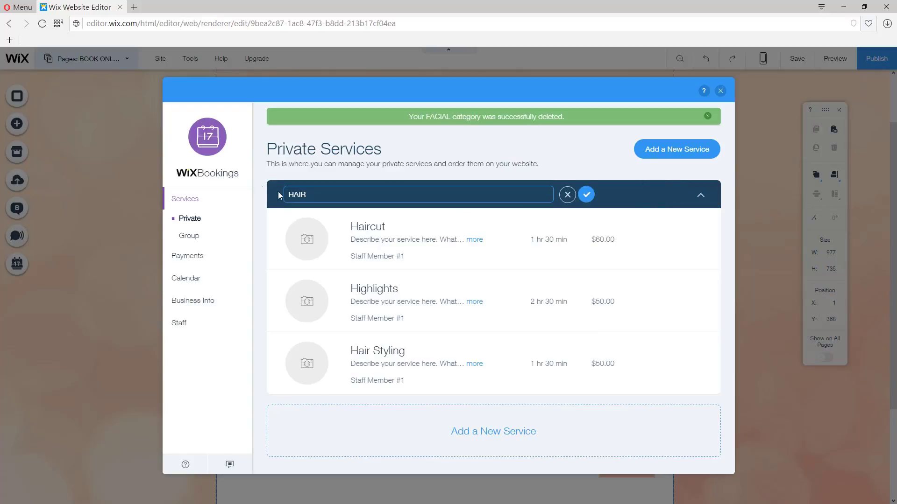
left_click_drag(310, 194, 198, 178)
type("GE")
left_click(586, 195)
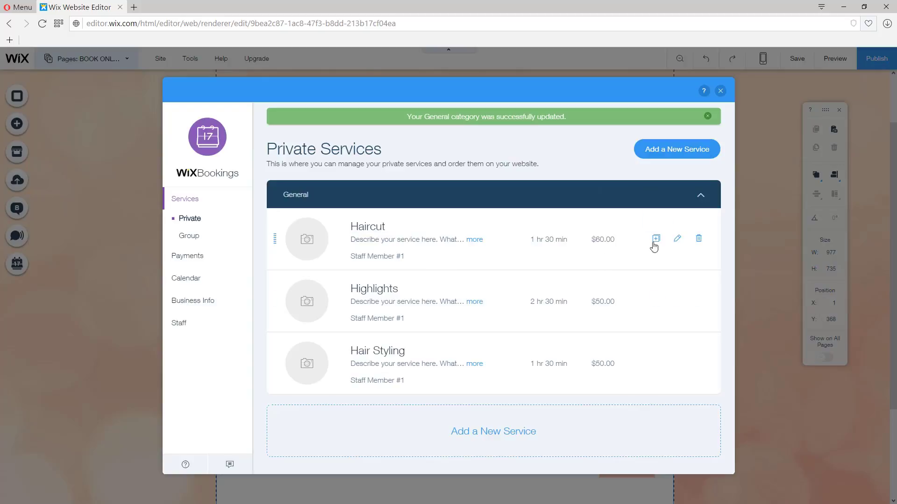
Rename Haircut to TRX WORKOUT in the General category and add the lakeside photo.
left_click(679, 240)
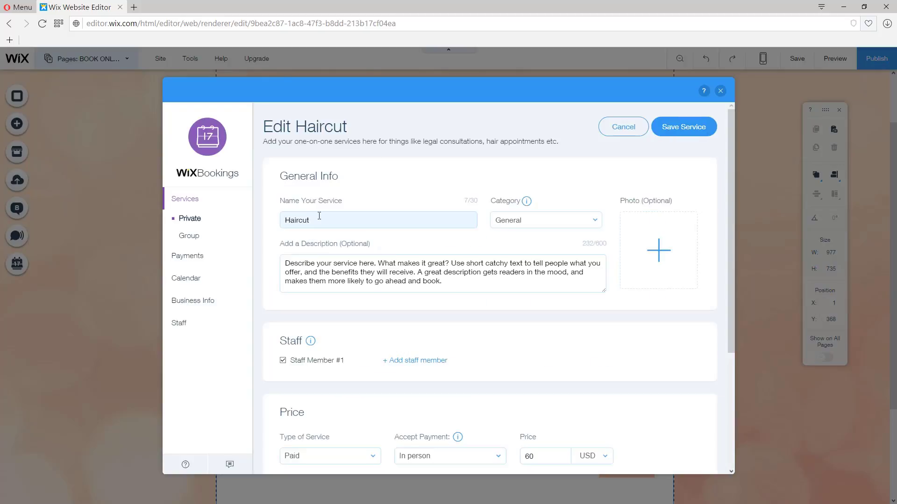
double_click(318, 218)
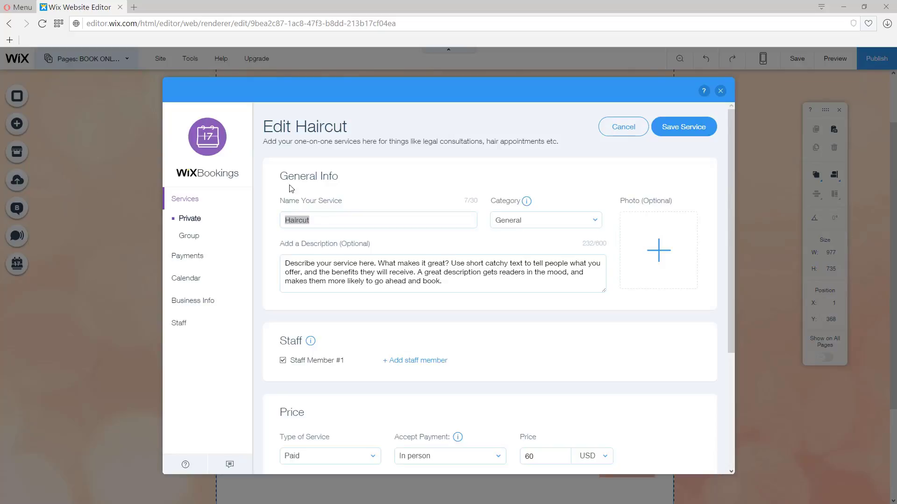
double_click(306, 217)
type("TRX WORKOUT")
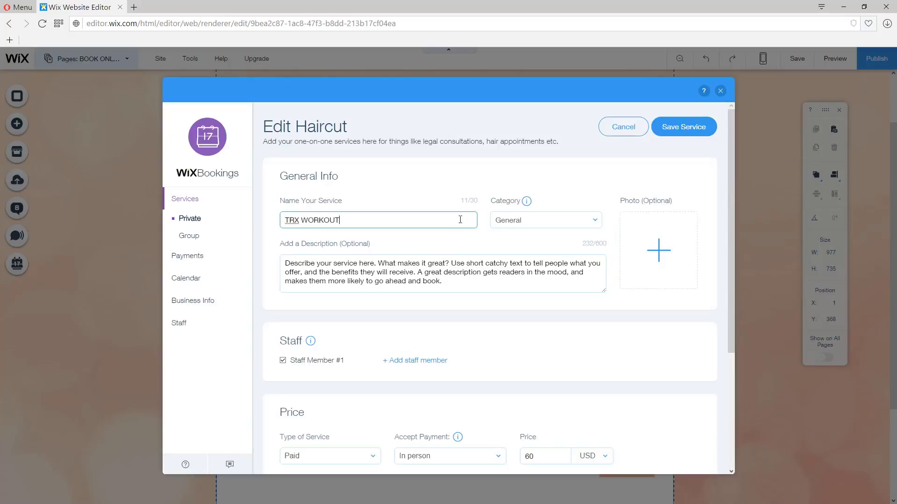
left_click(579, 220)
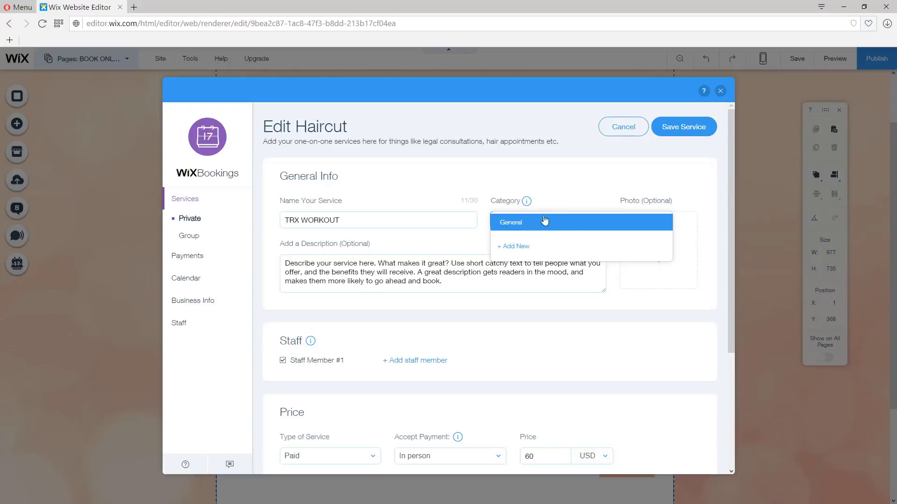
left_click(552, 224)
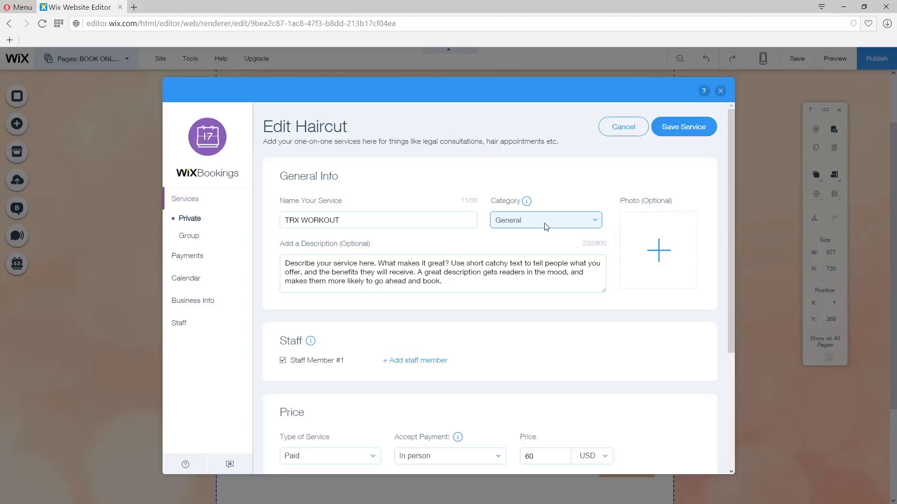
left_click(654, 253)
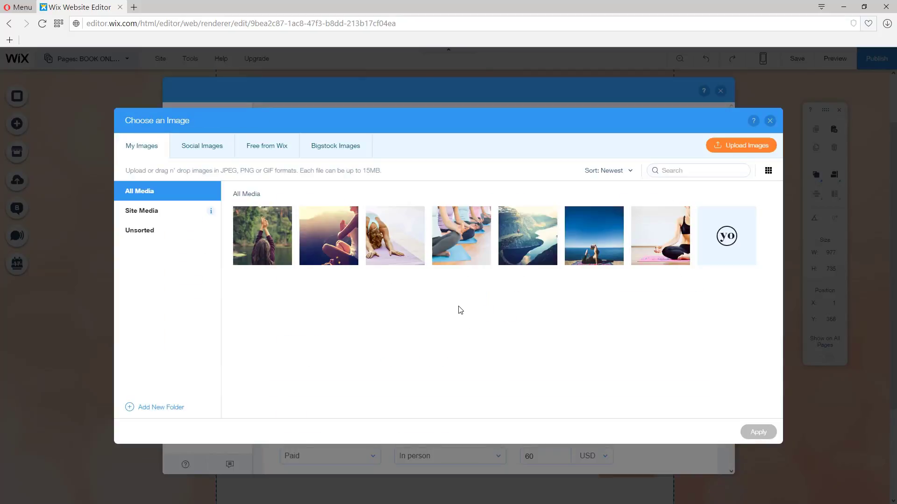
left_click(273, 231)
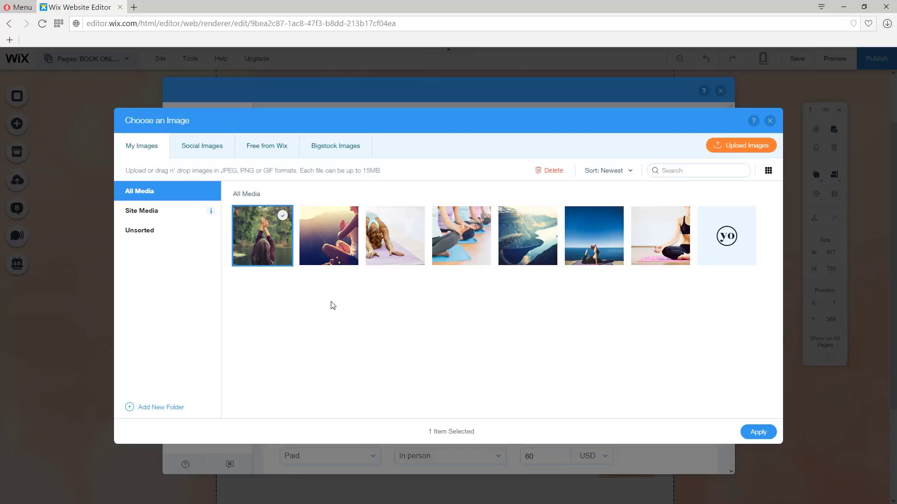
left_click(744, 429)
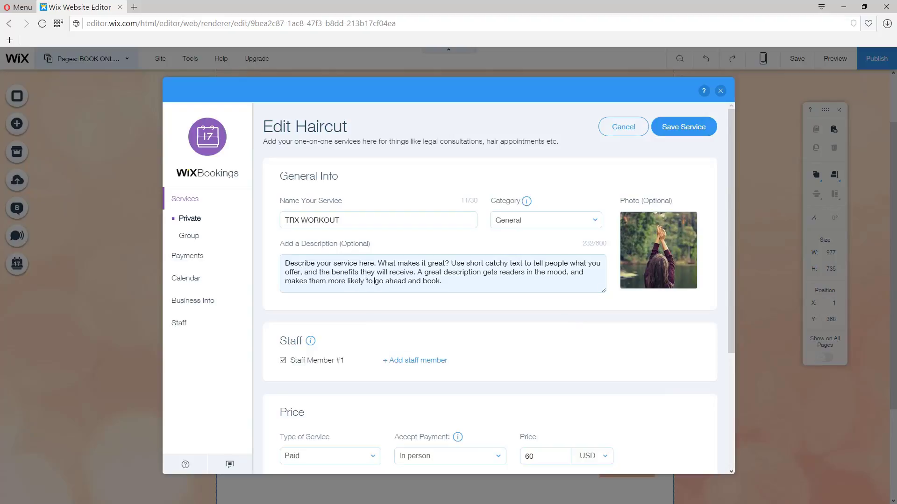
Set the TRX WORKOUT duration to 0 hours 50 minutes and save the service.
scroll(374, 281, "down", 3)
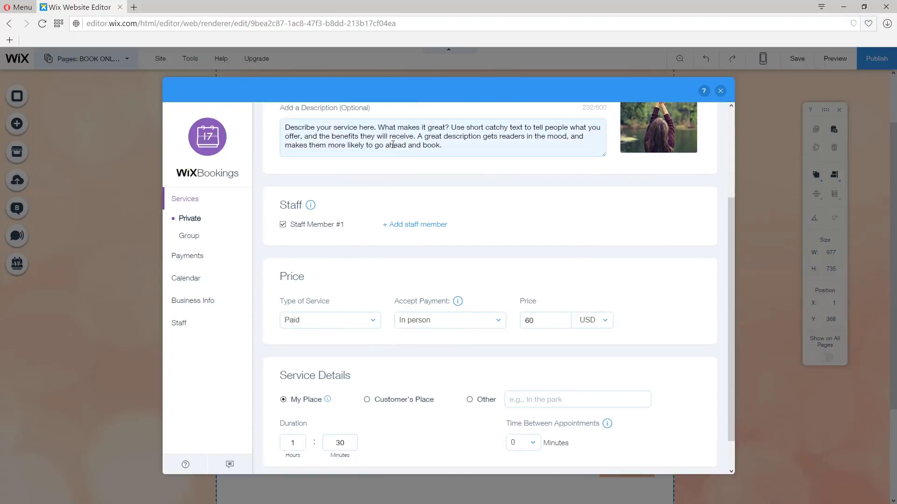
scroll(388, 318, "down", 1)
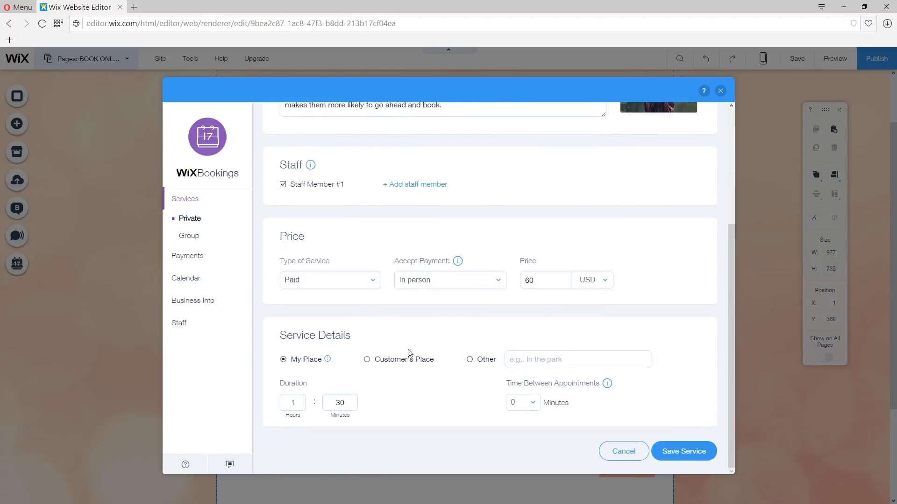
left_click(339, 403)
left_click(295, 404)
type("0")
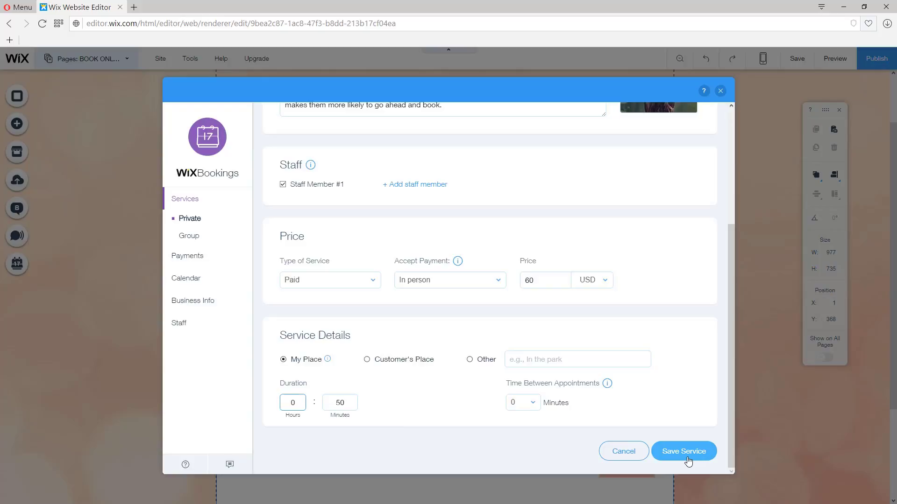
left_click(676, 456)
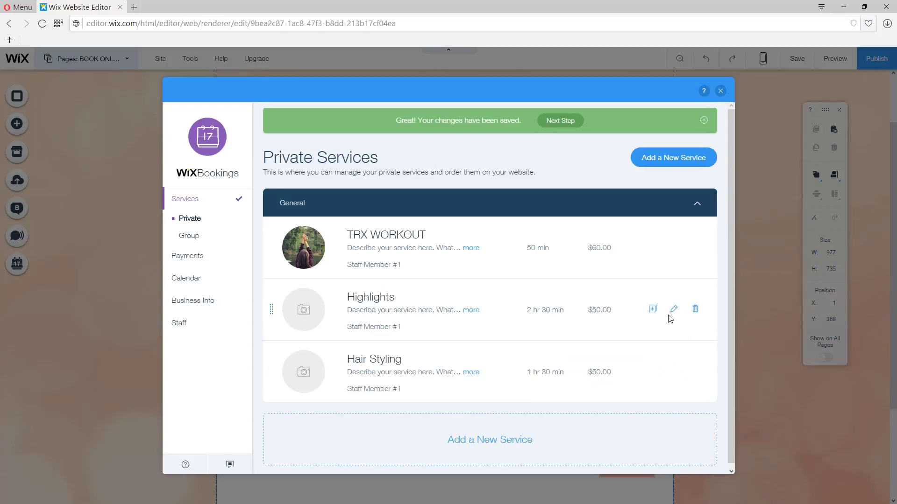
Rename the Highlights service to WEIGHT LOSS and save it.
left_click(673, 309)
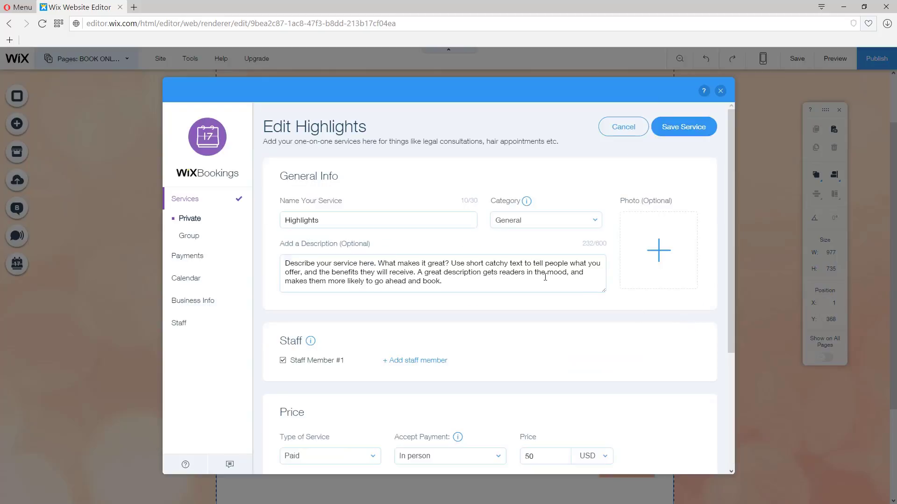
double_click(302, 220)
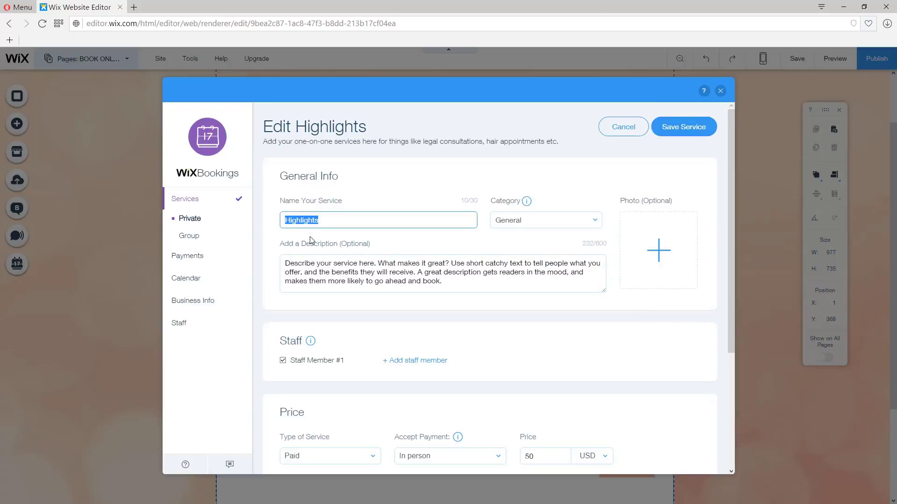
type("WEIGHT")
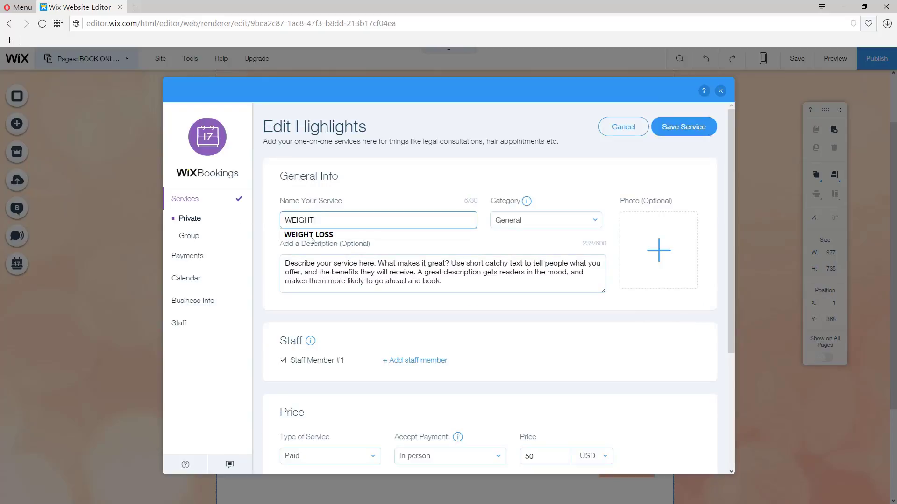
type(" LOSS")
key("Return")
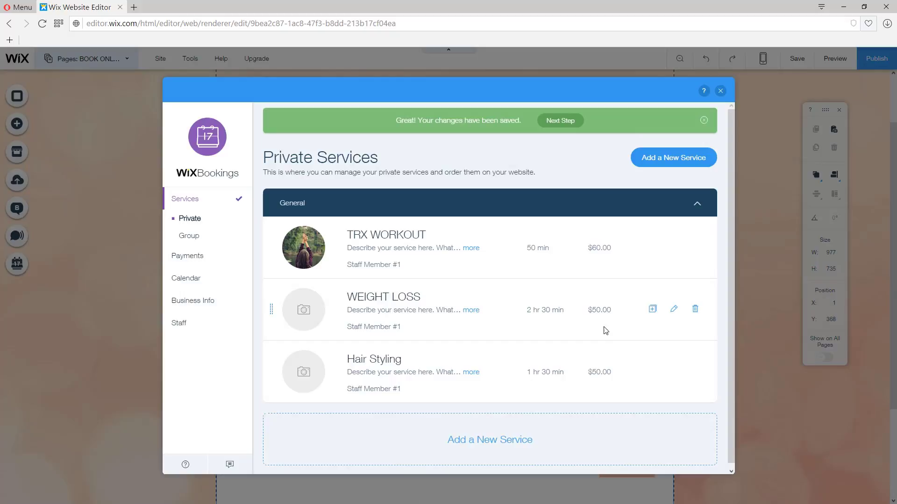
Add the sunset meditation photo to WEIGHT LOSS and save the service.
left_click(673, 308)
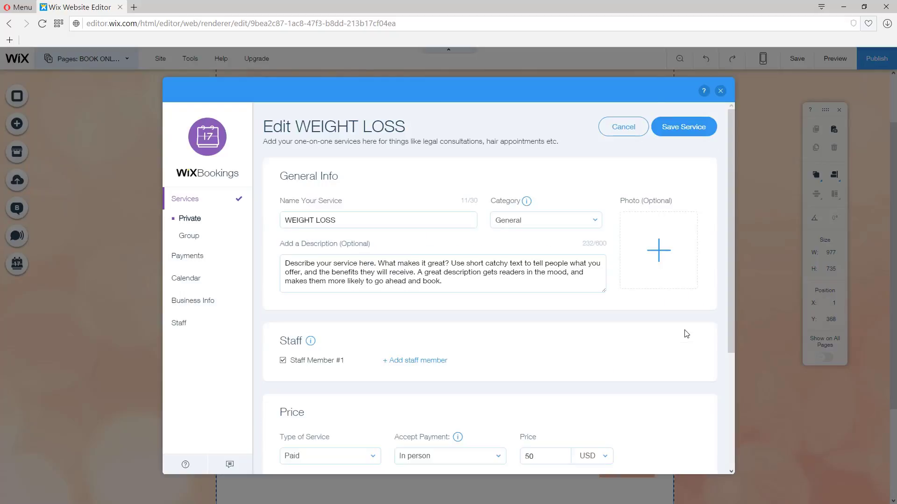
left_click(654, 253)
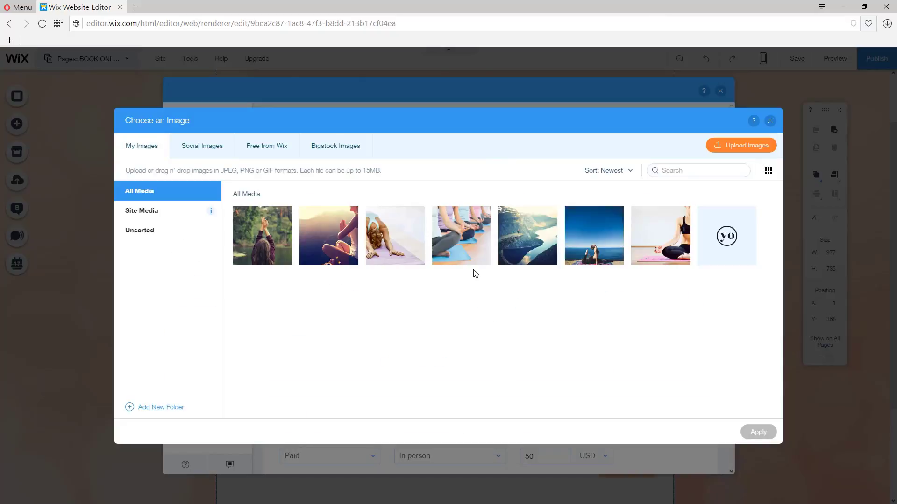
left_click(325, 229)
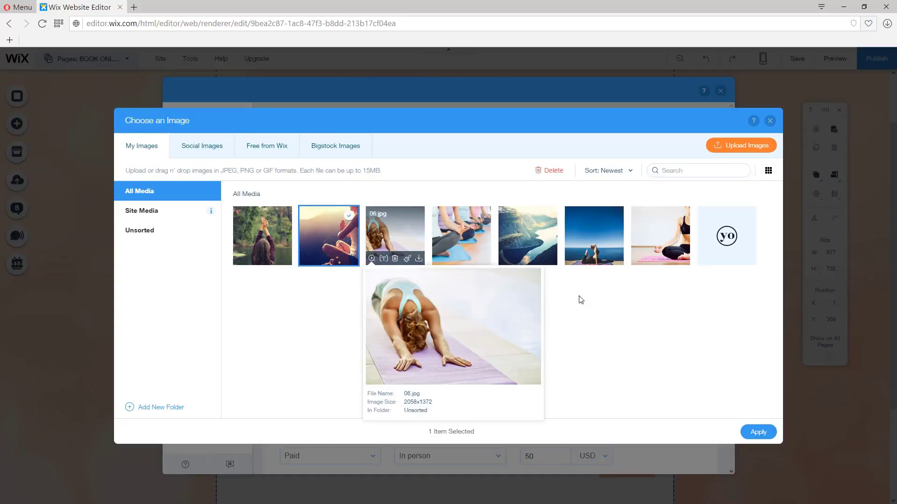
left_click(757, 433)
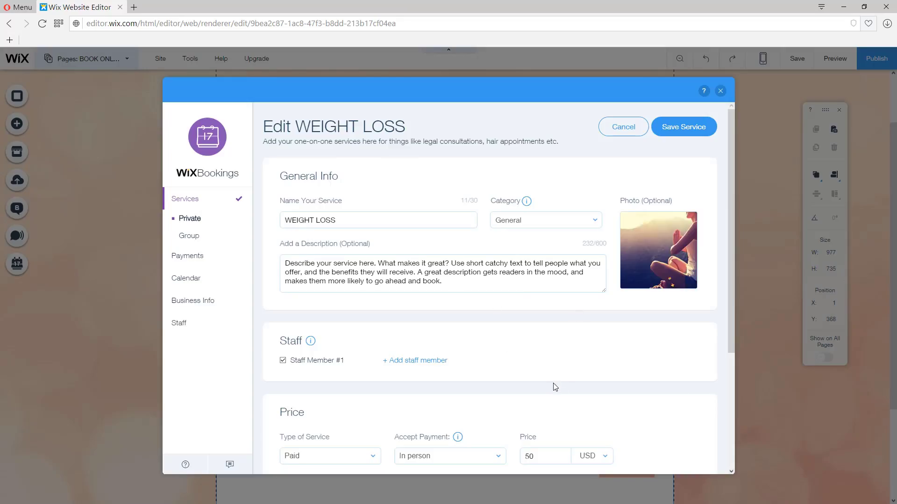
left_click(687, 131)
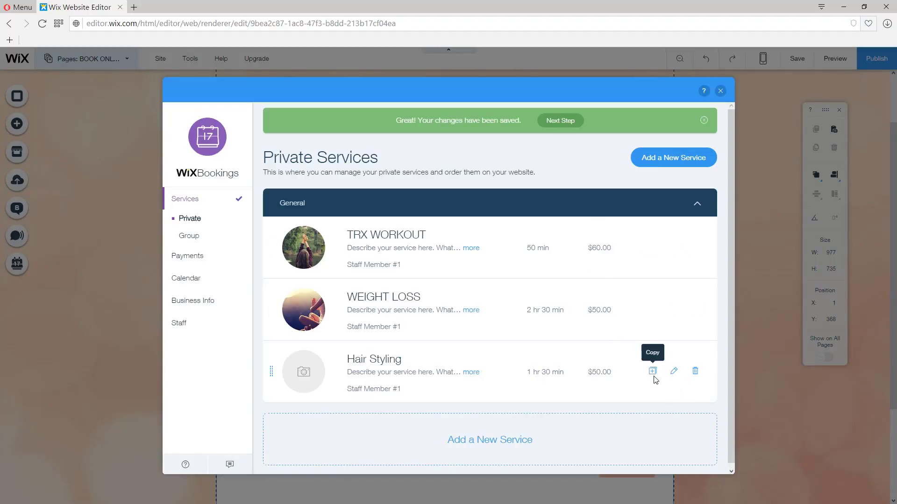
Rename Hair Styling to MUSCLE TONE and give it the seaside yoga photo.
left_click(674, 372)
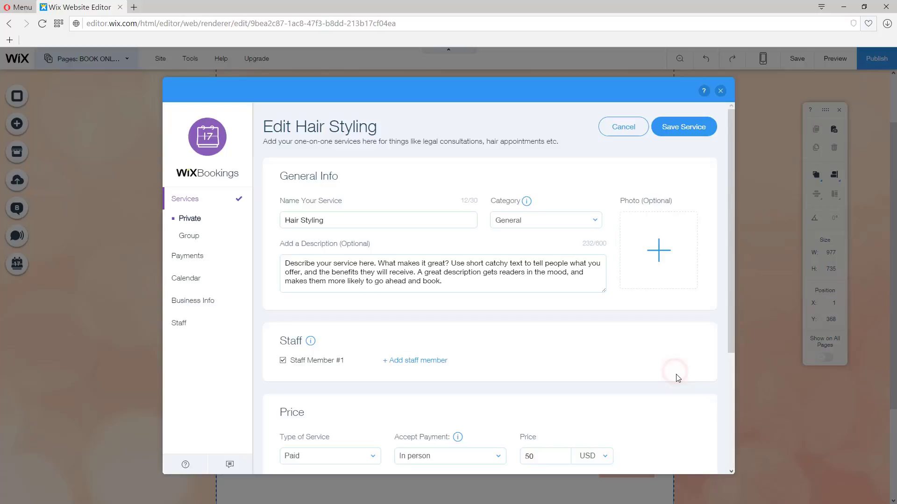
left_click(333, 220)
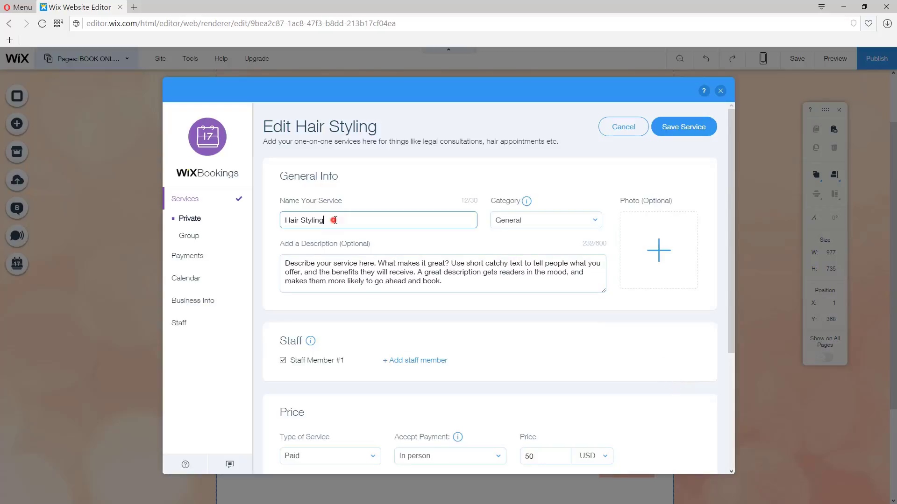
key("ctrl+a")
type("M")
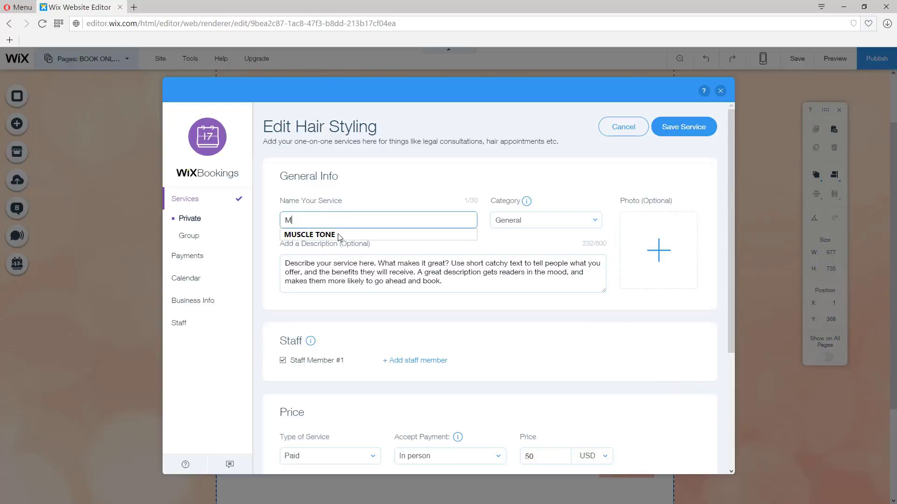
type("USCLE")
left_click(338, 235)
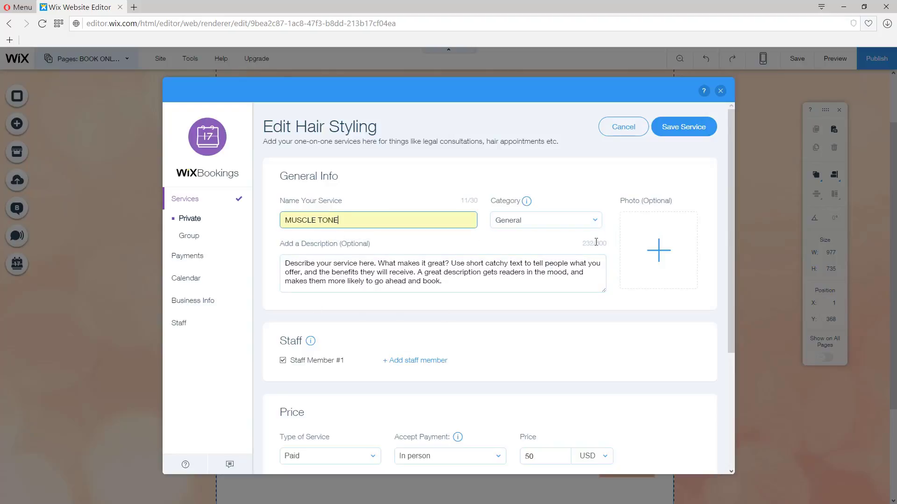
left_click(674, 266)
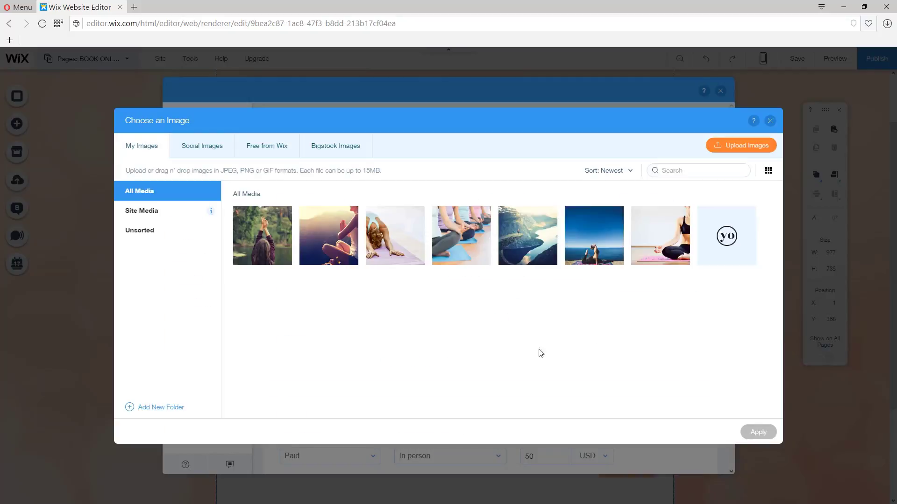
left_click(594, 235)
left_click(758, 432)
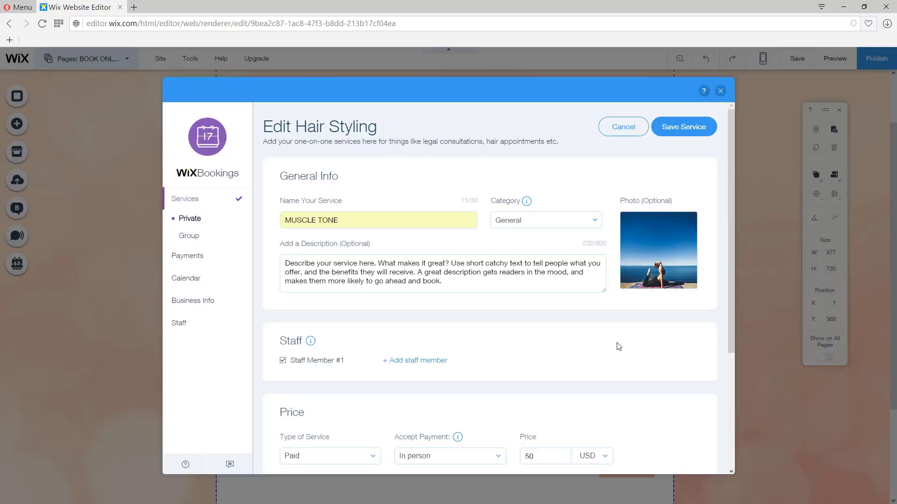
Set the MUSCLE TONE price to $20 with In person payment and save it.
scroll(573, 317, "down", 4)
double_click(540, 281)
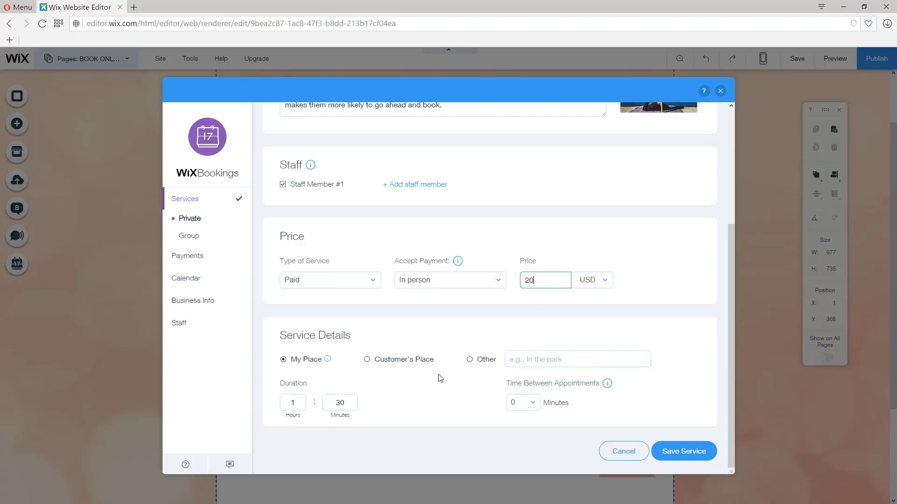
left_click(482, 281)
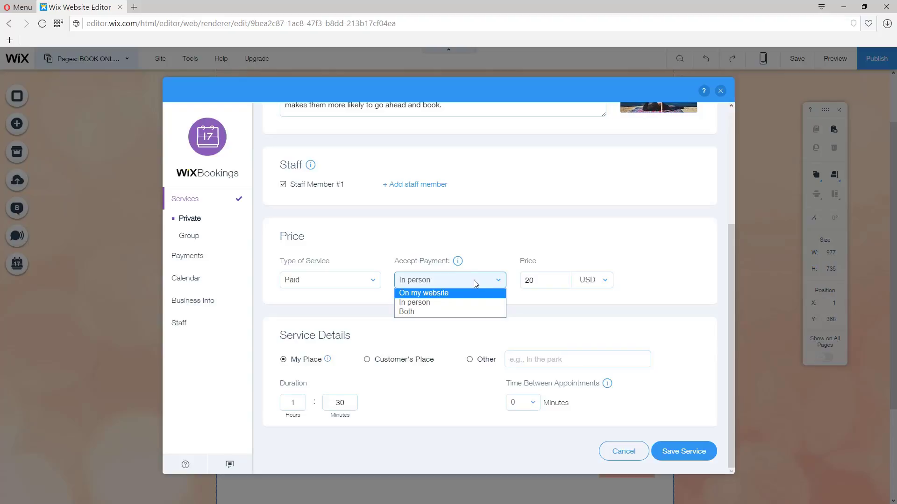
left_click(473, 280)
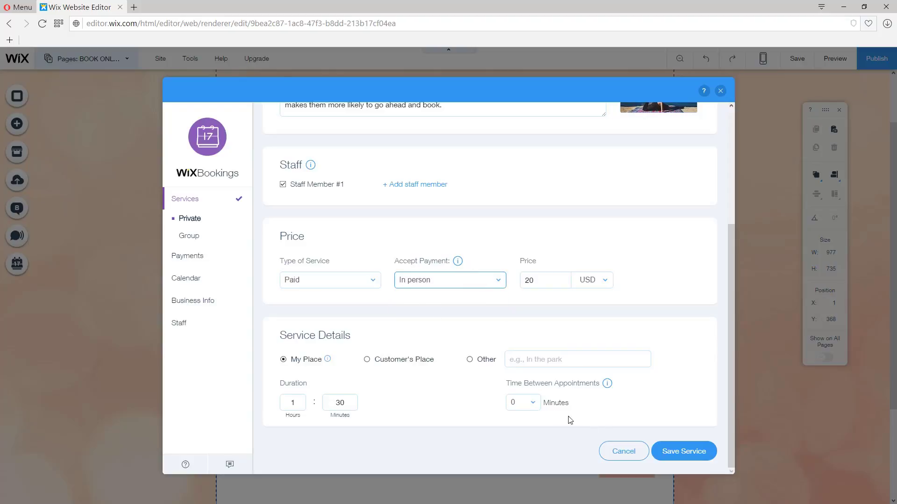
left_click(688, 452)
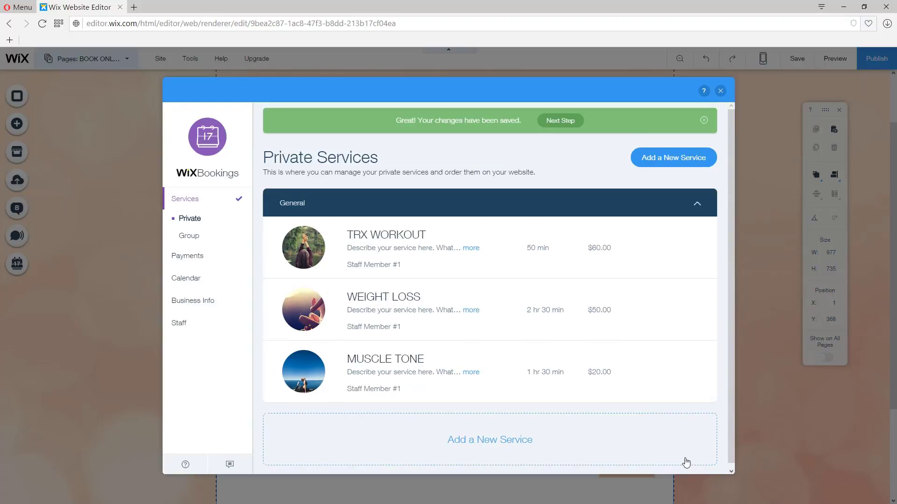
mouse_move(659, 250)
mouse_move(637, 210)
Close the bookings dashboard, open the services list's Bookings settings, and dismiss the calendar tips.
left_click(721, 92)
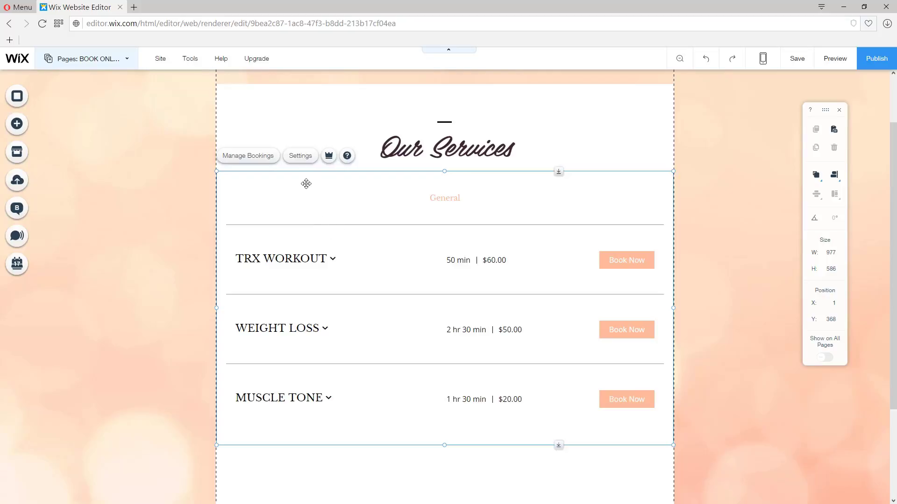
left_click(297, 156)
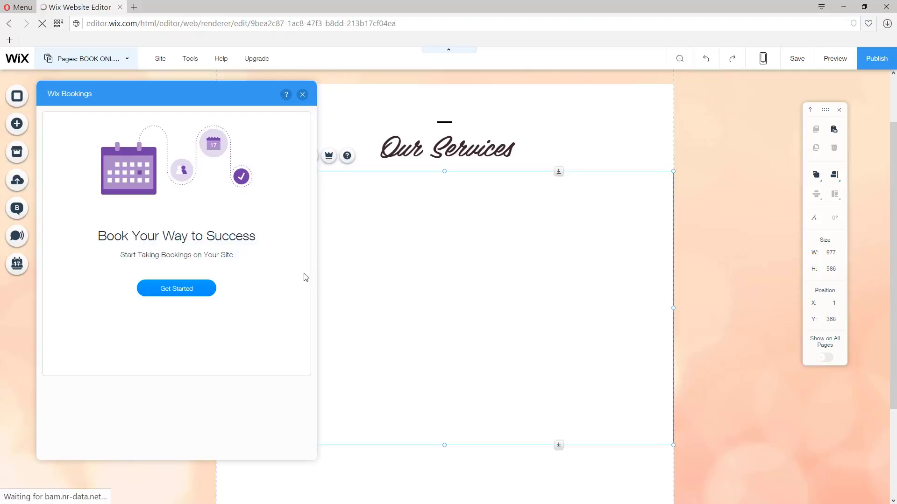
left_click(200, 292)
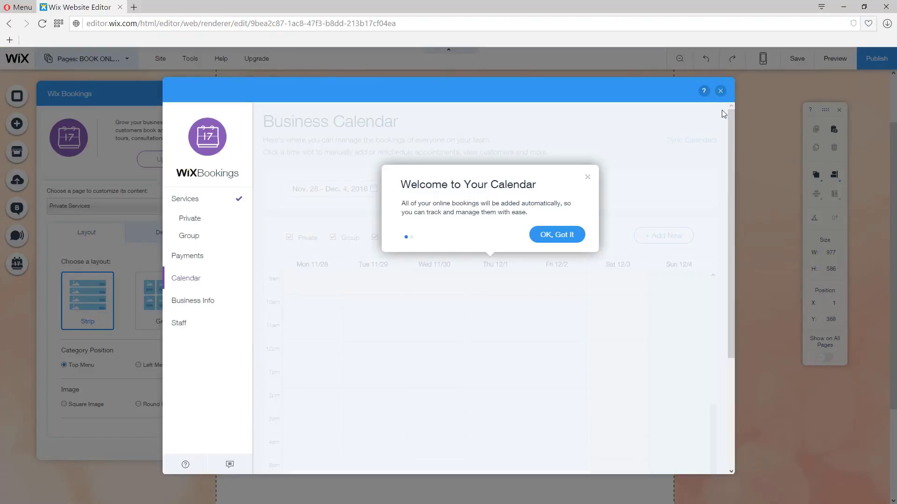
left_click(554, 234)
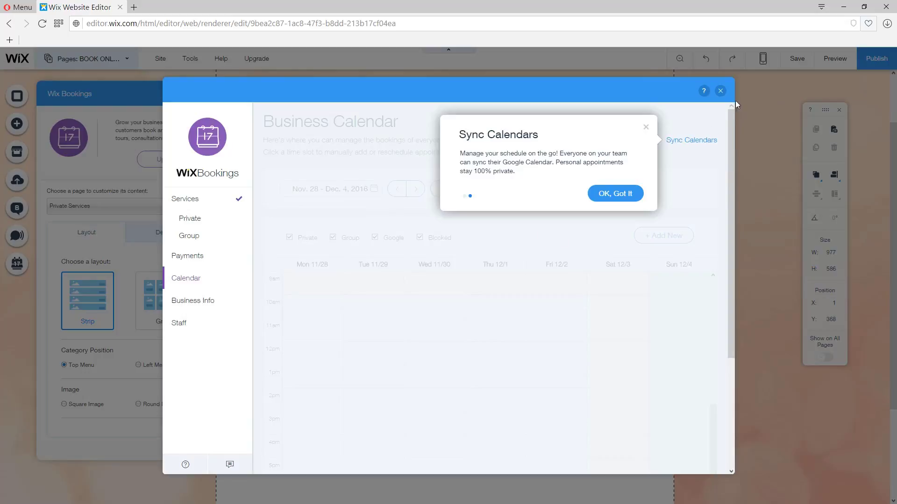
left_click(608, 197)
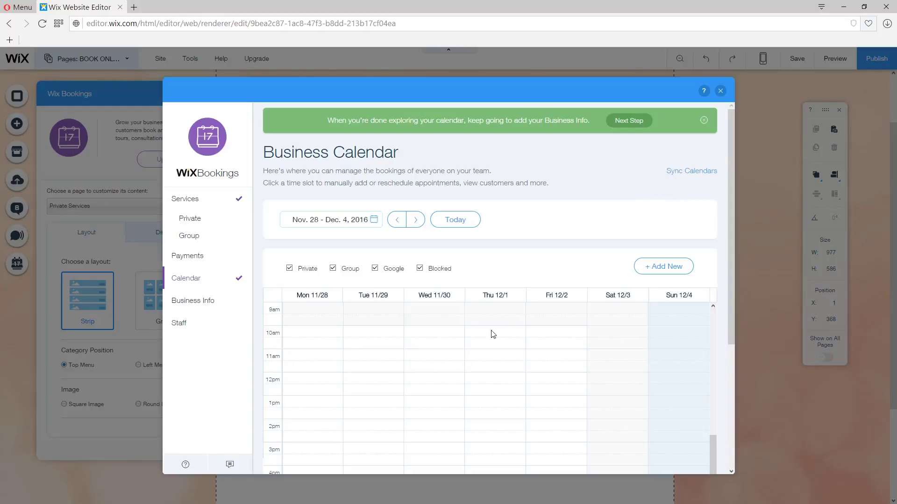
left_click(720, 92)
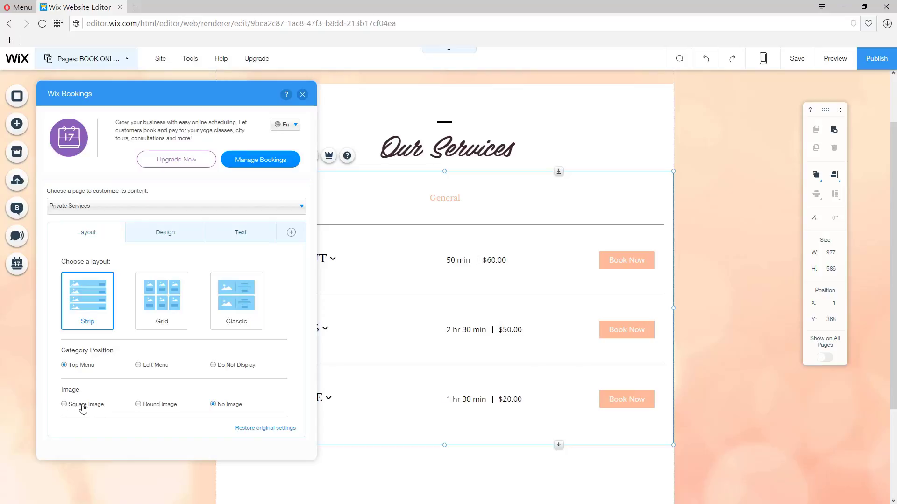
Turn on Round Image, try the Grid and Classic layouts, then return to Strip.
left_click(139, 405)
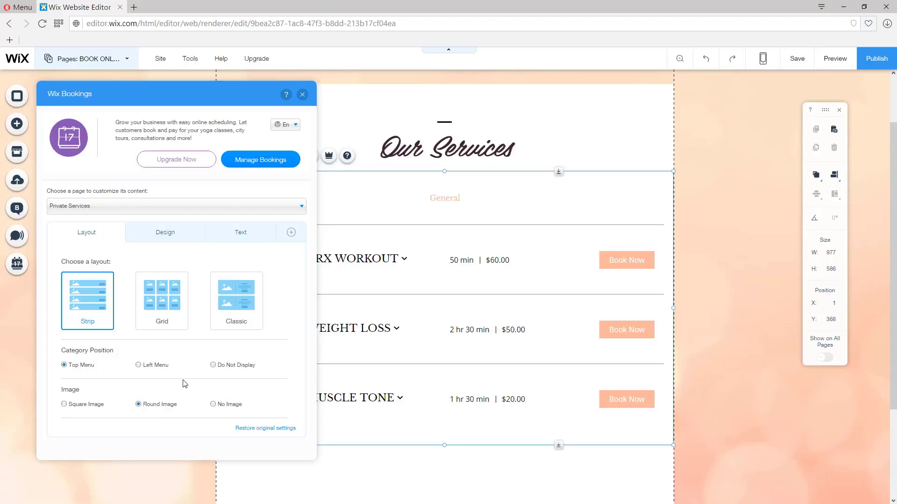
left_click(167, 302)
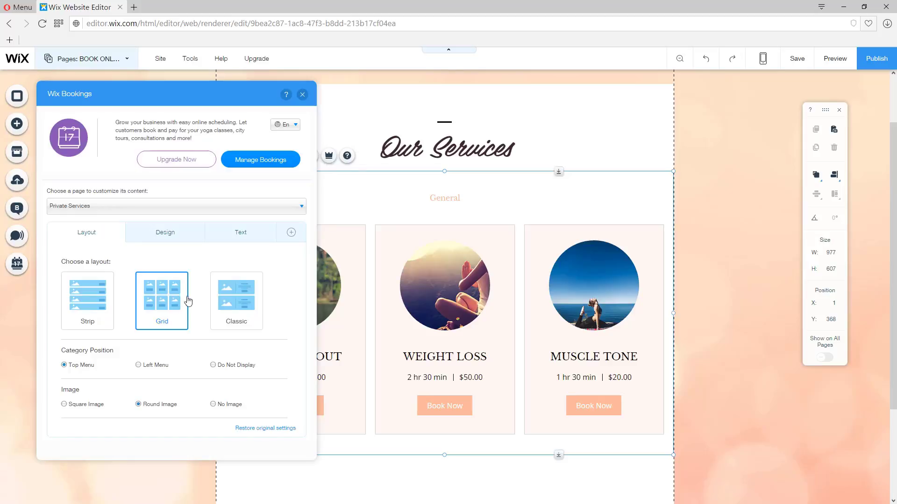
left_click(229, 306)
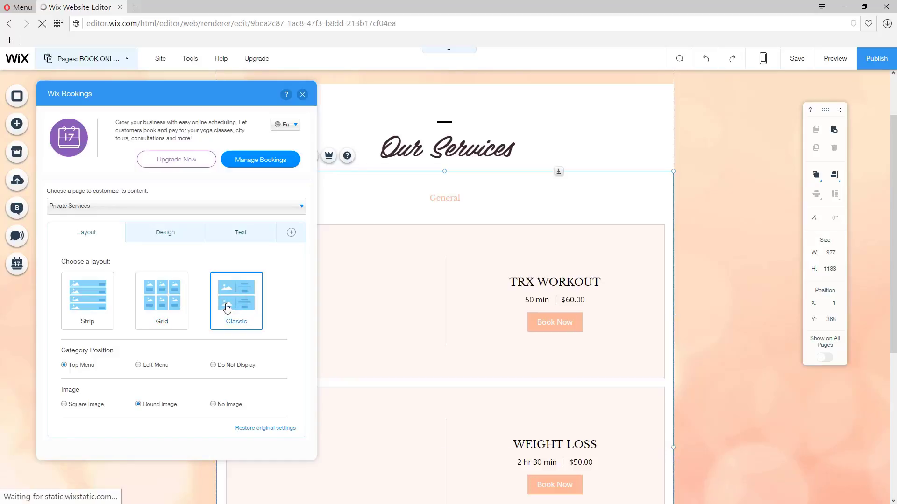
left_click(103, 301)
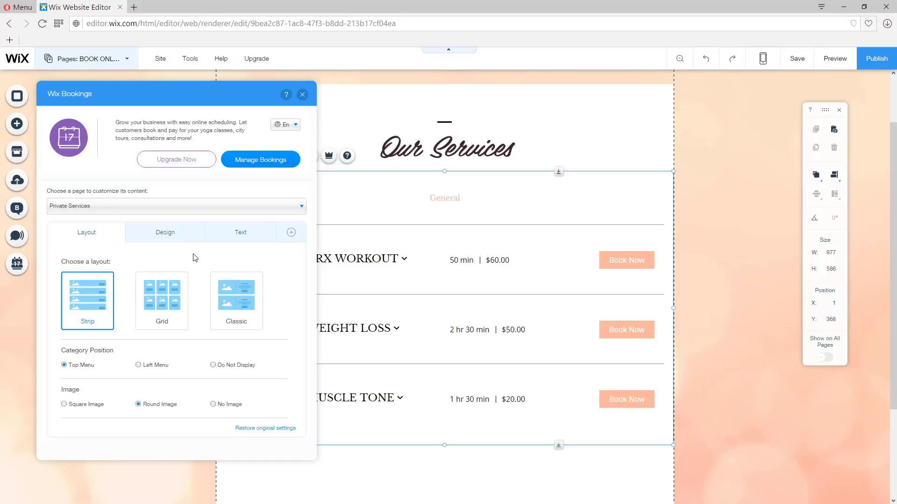
In the Design settings, set the Category Text font to Helvetica.
left_click(172, 238)
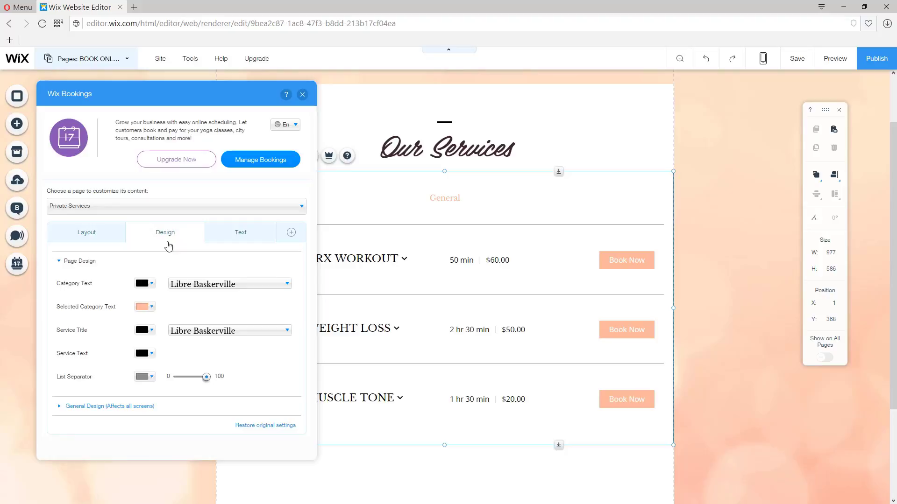
left_click(260, 285)
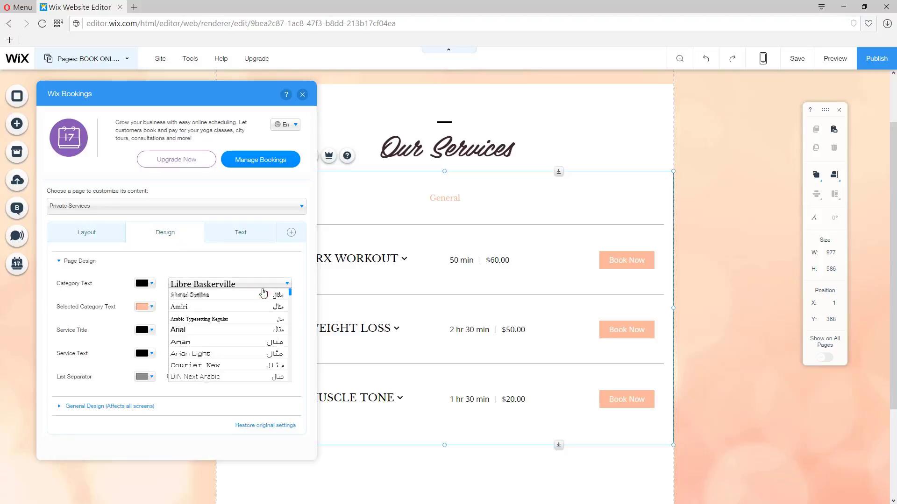
scroll(261, 333, "down", 10)
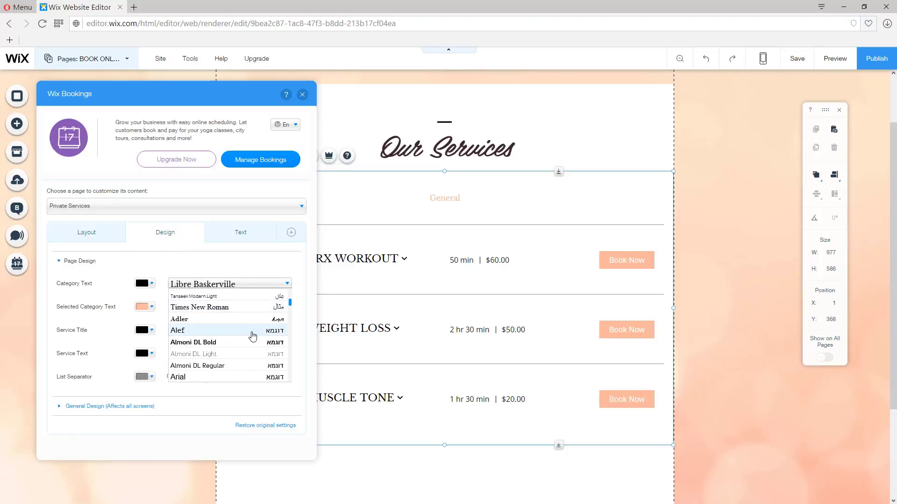
scroll(251, 338, "down", 8)
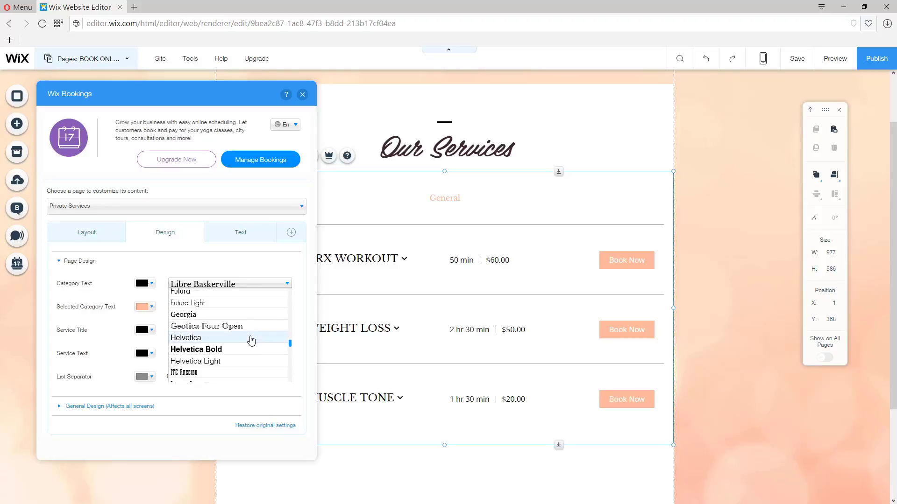
scroll(233, 350, "up", 4)
scroll(208, 361, "down", 3)
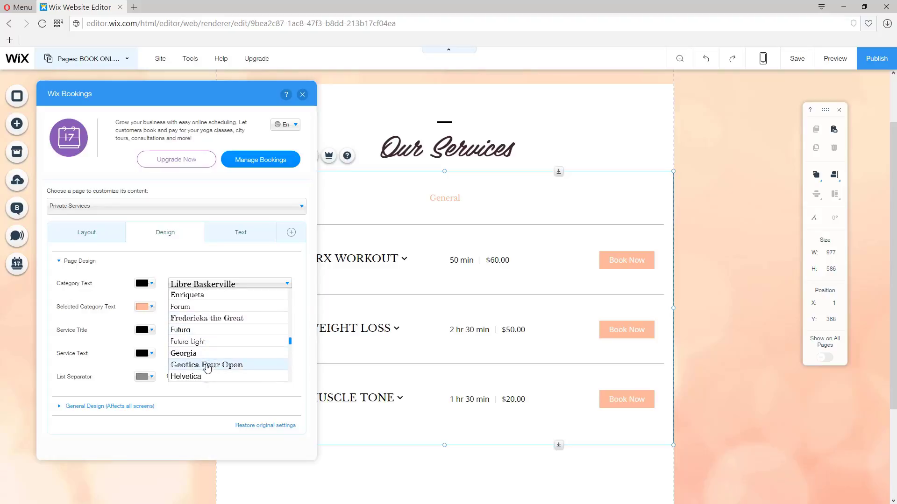
left_click(201, 374)
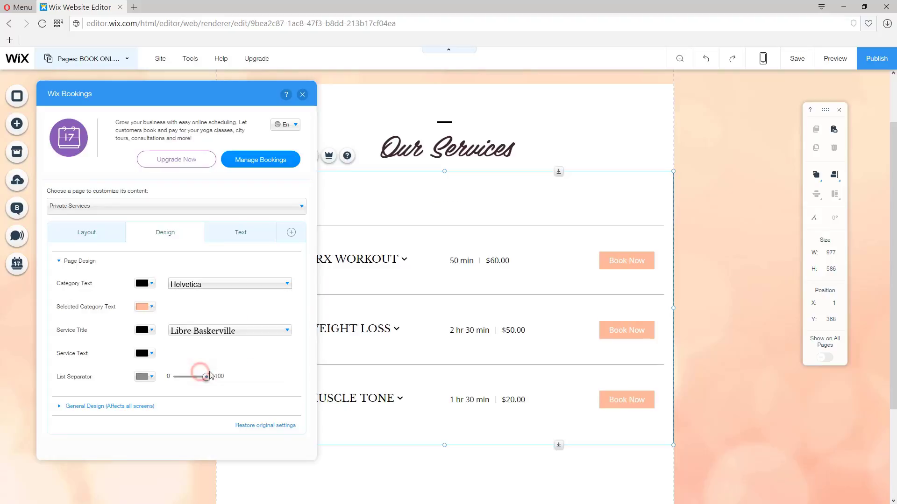
Set the Service Title font to Helvetica.
left_click(277, 336)
scroll(227, 364, "down", 10)
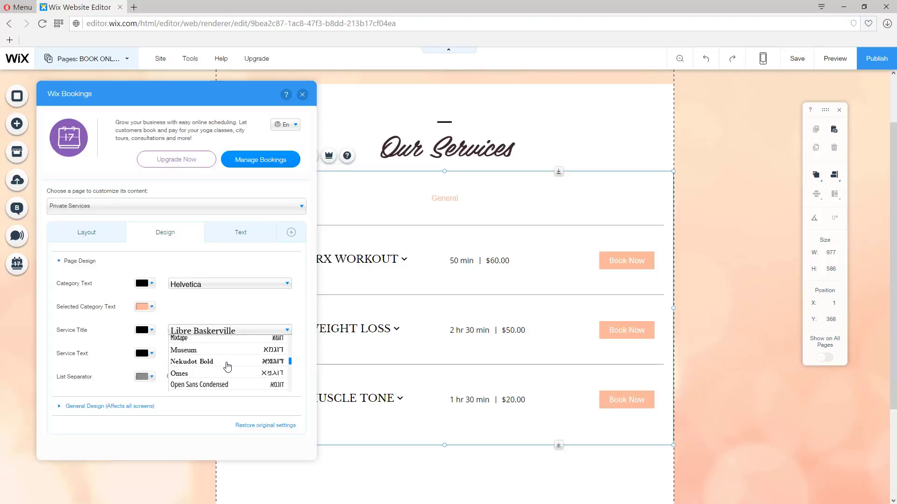
scroll(227, 367, "down", 10)
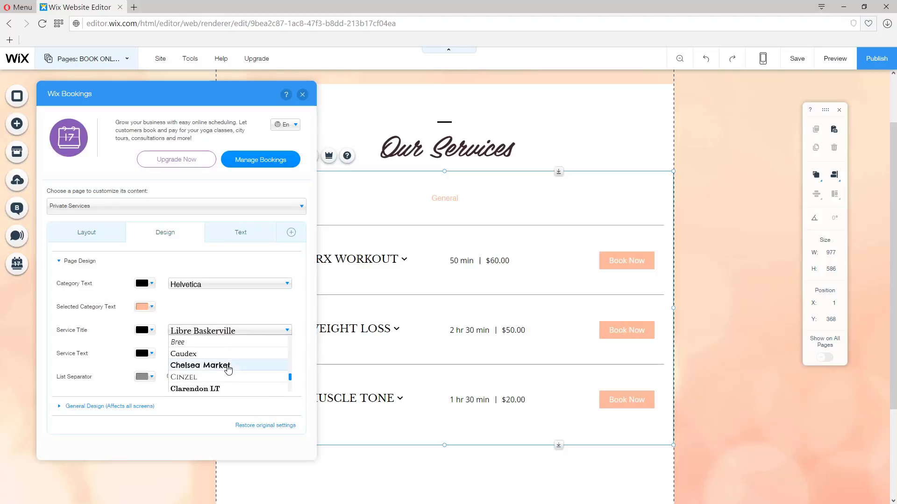
scroll(227, 369, "down", 8)
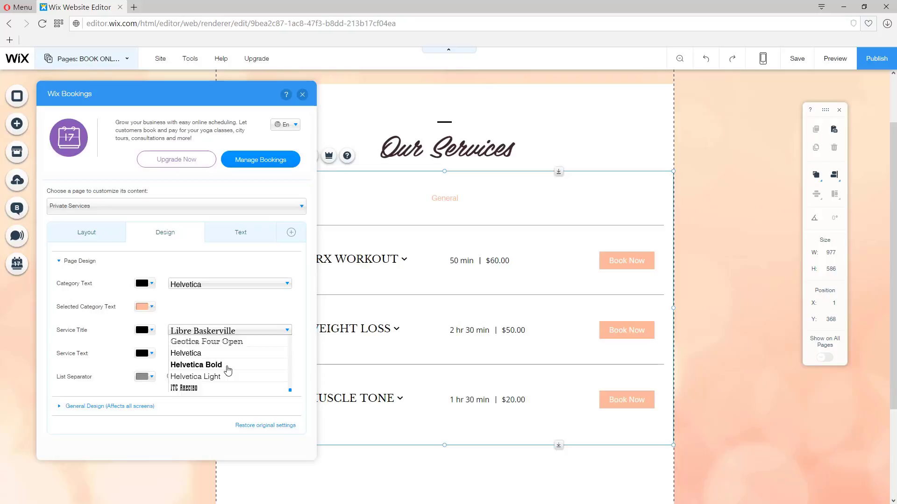
scroll(224, 374, "up", 3)
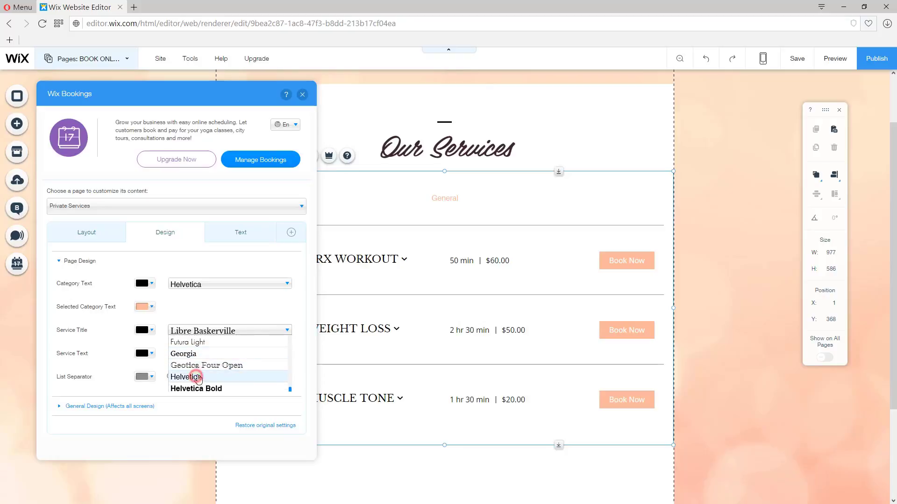
left_click(197, 378)
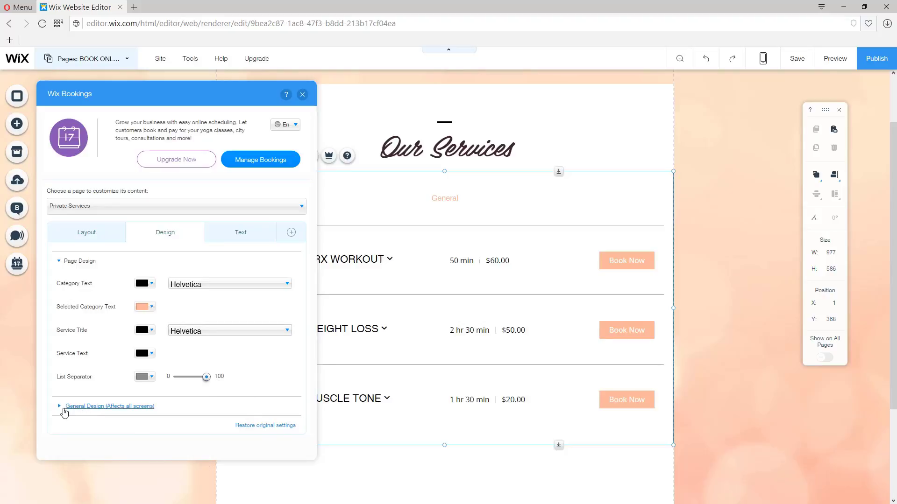
Under General Design, set the Page Title font to Helvetica.
left_click(90, 410)
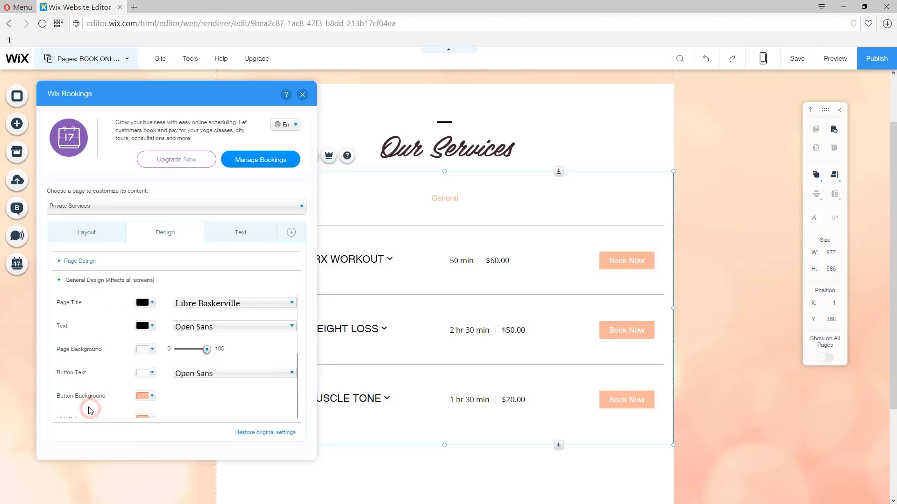
left_click(243, 304)
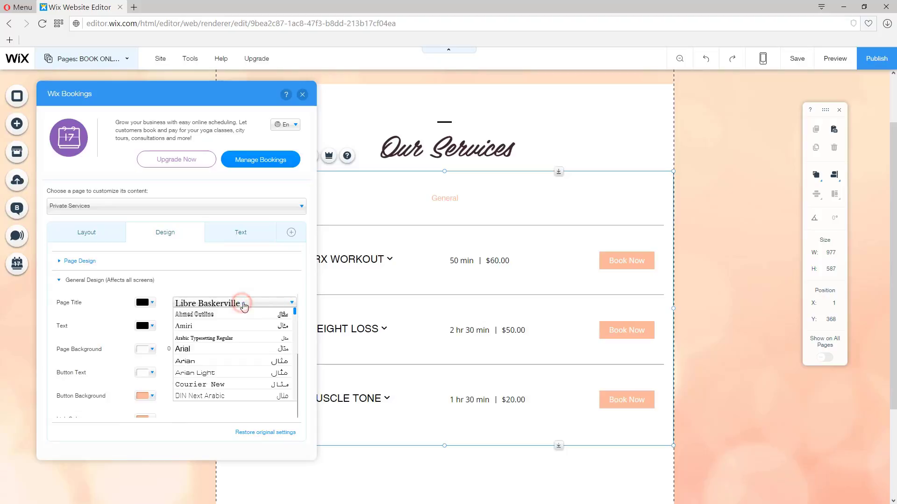
scroll(242, 358, "down", 8)
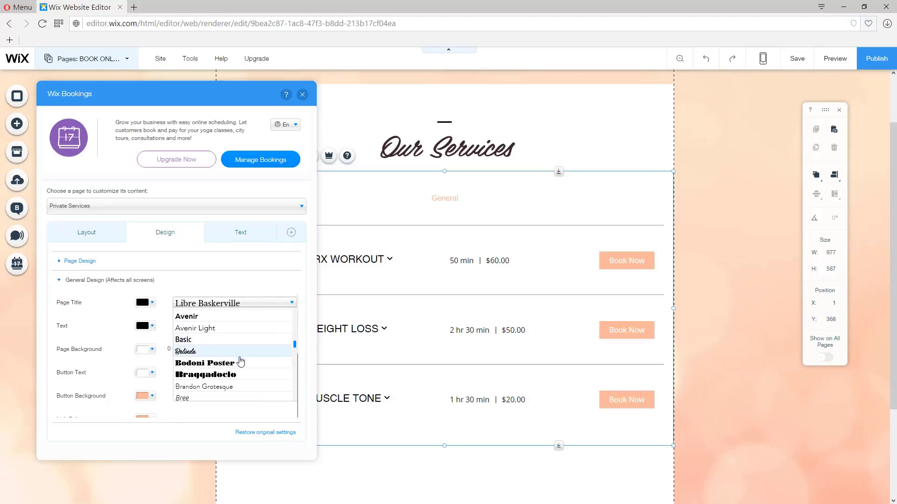
scroll(240, 362, "down", 10)
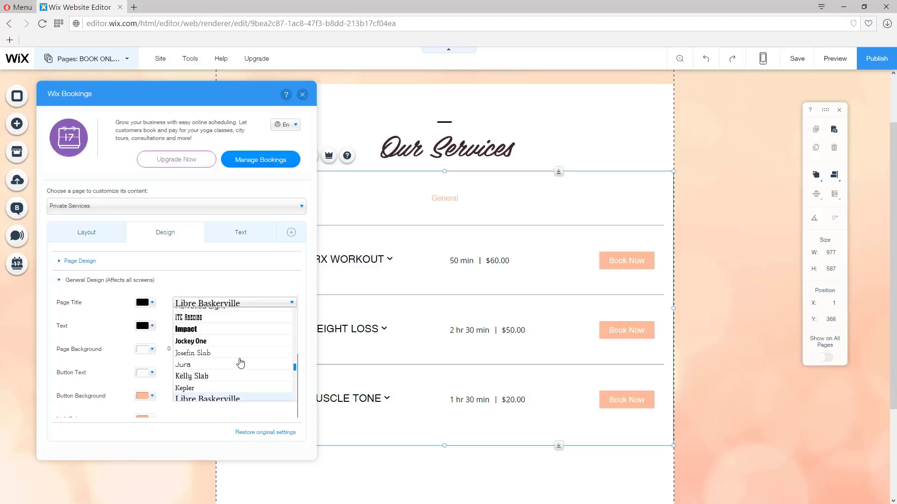
scroll(232, 360, "up", 6)
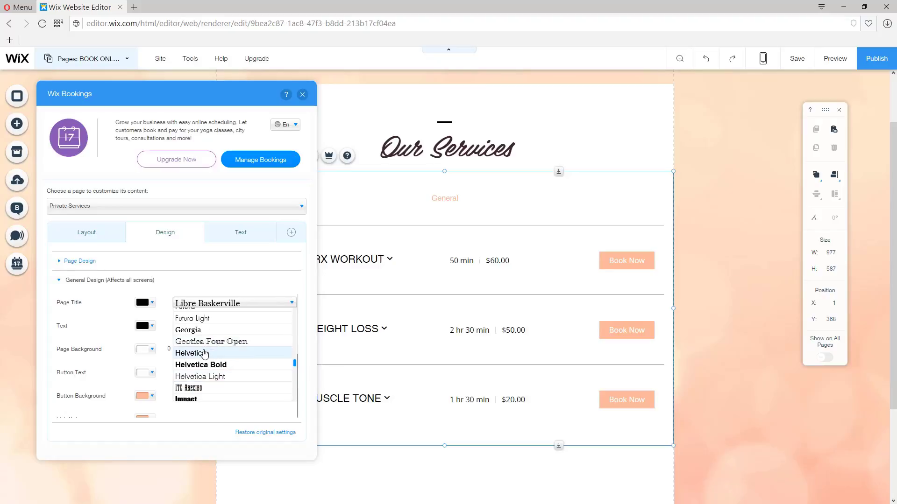
left_click(204, 354)
Set the body Text font to Helvetica.
left_click(227, 332)
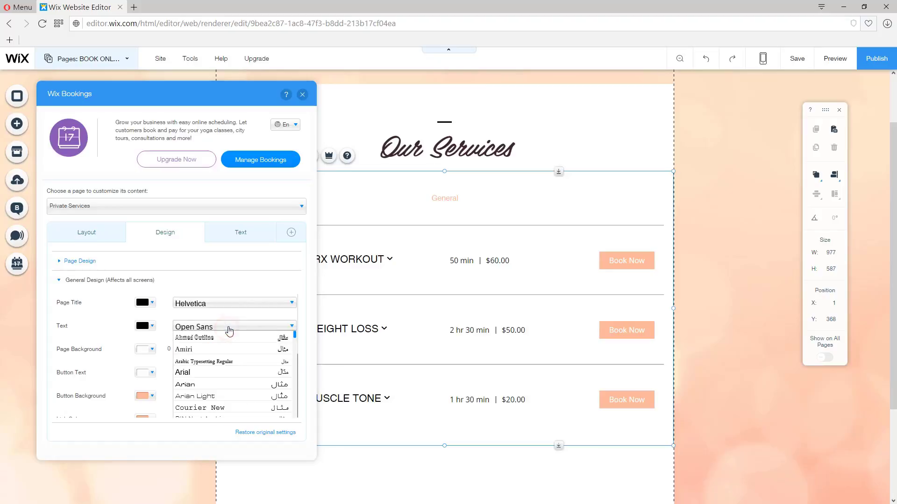
scroll(233, 374, "down", 10)
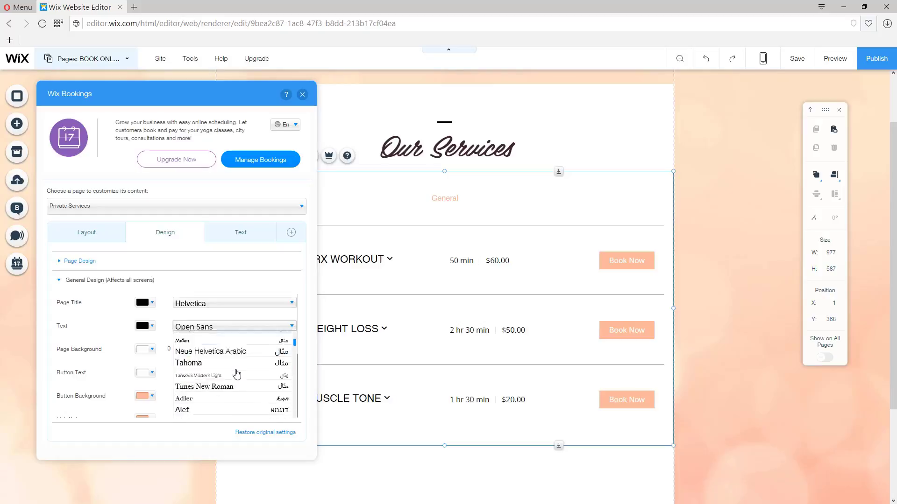
scroll(232, 388, "down", 5)
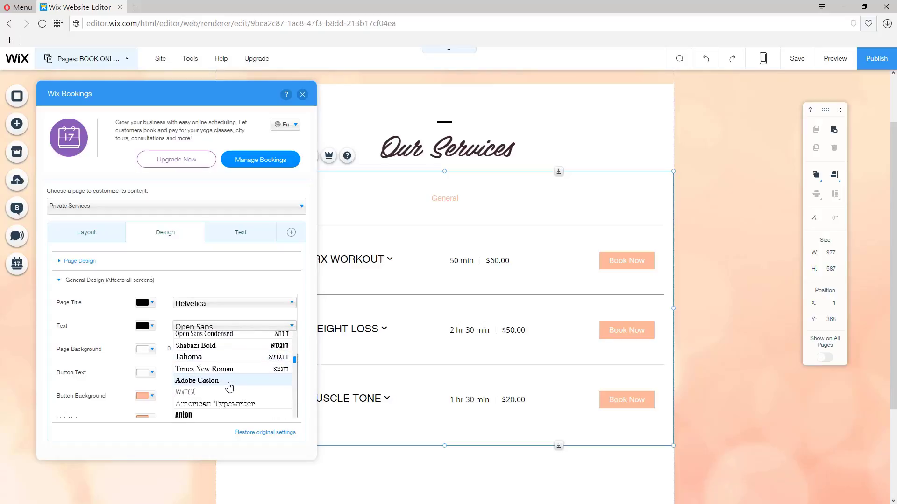
scroll(228, 385, "down", 6)
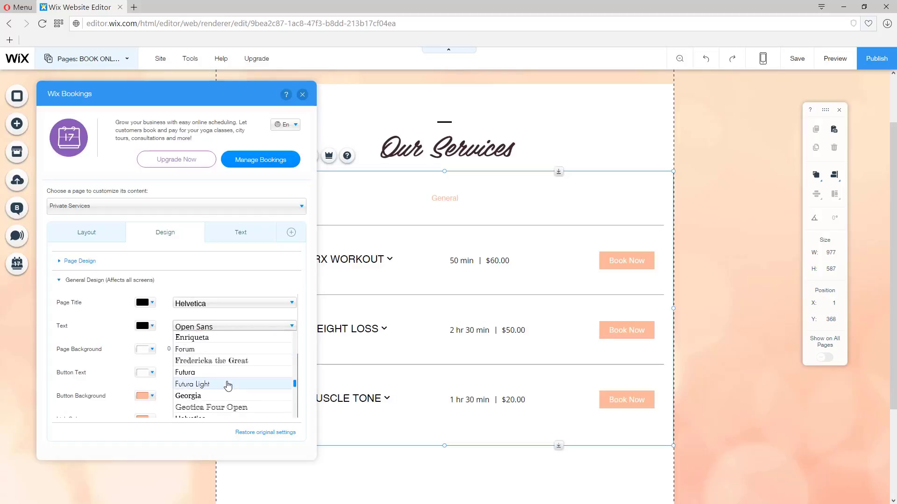
left_click(201, 355)
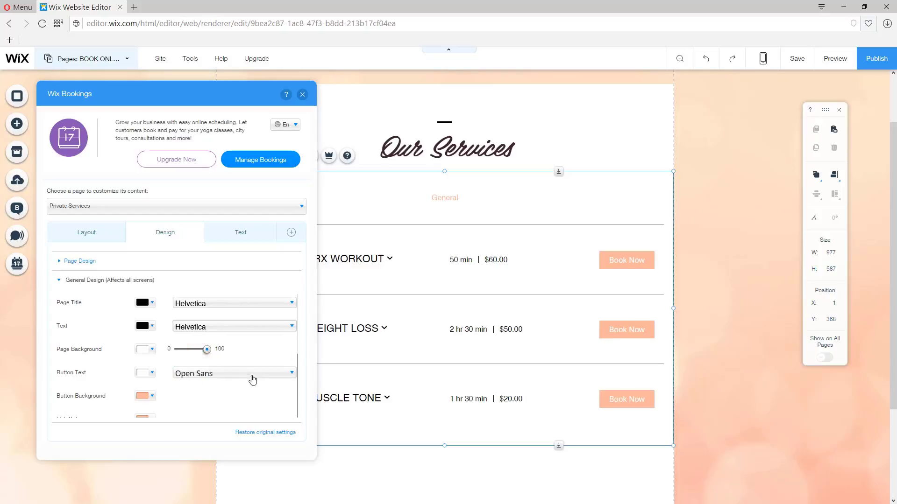
Set the Button Text font to Helvetica.
left_click(245, 377)
scroll(229, 394, "down", 3)
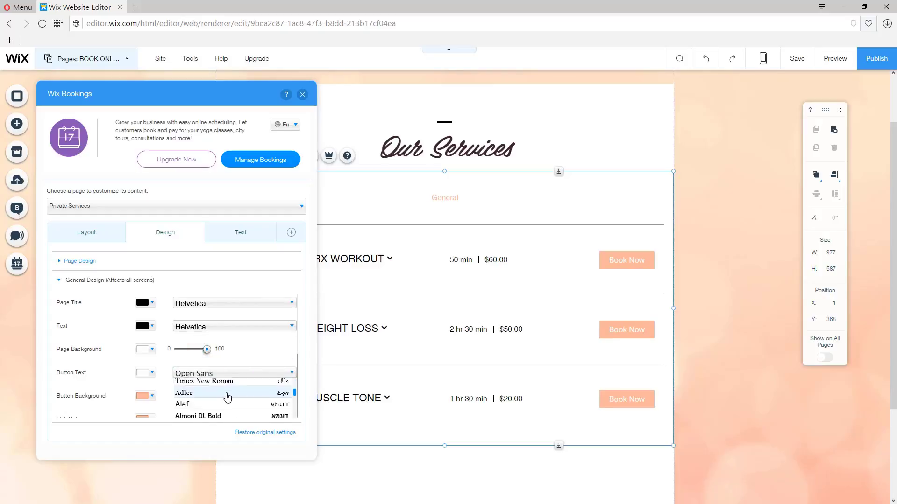
scroll(226, 398, "down", 5)
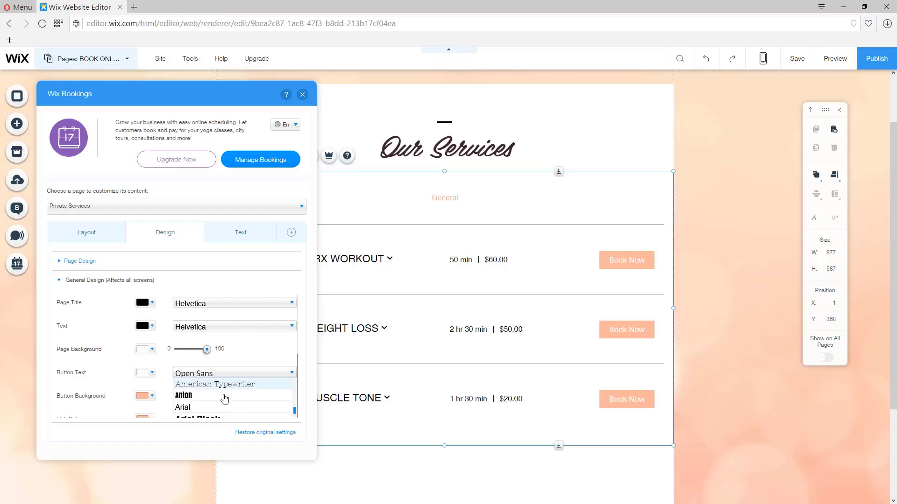
scroll(225, 398, "down", 8)
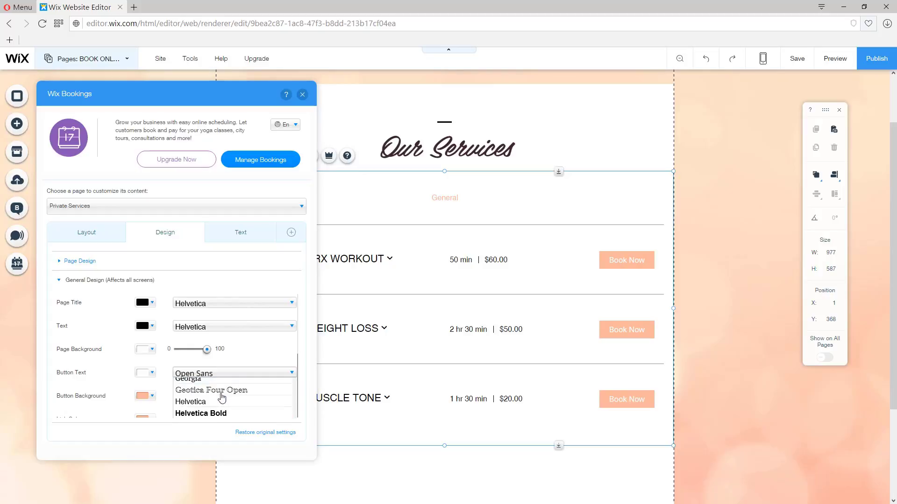
left_click(193, 401)
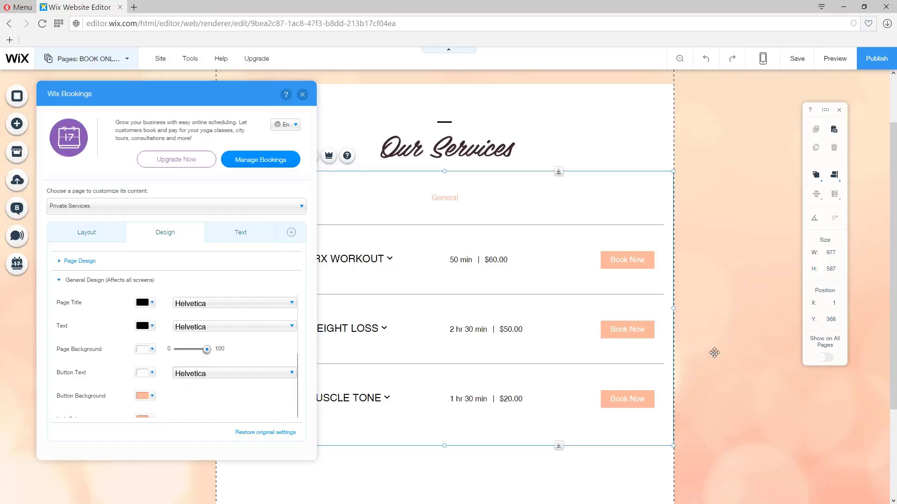
scroll(220, 369, "down", 3)
scroll(235, 387, "up", 3)
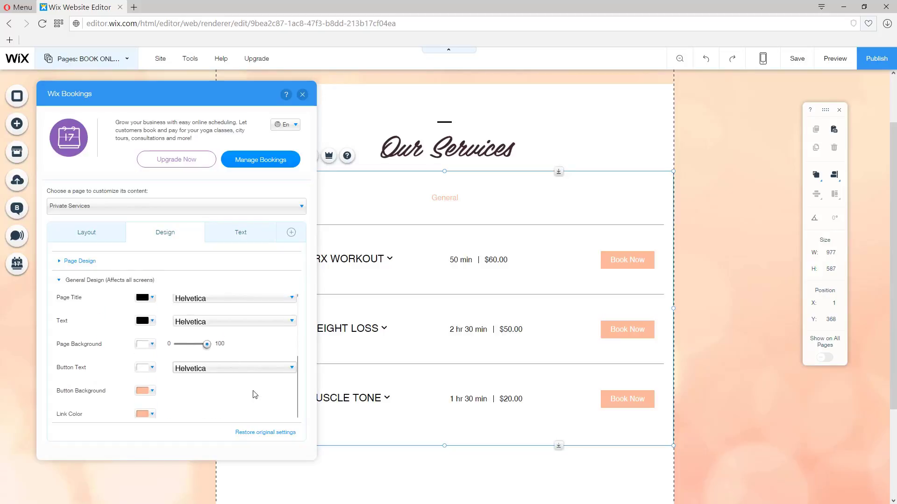
scroll(236, 388, "down", 1)
scroll(236, 388, "down", 3)
scroll(177, 365, "up", 3)
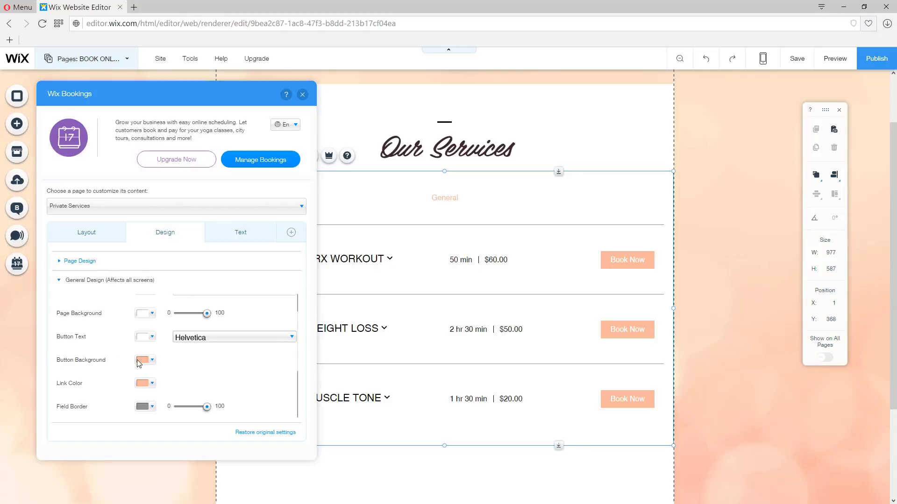
Make the Book Now buttons' background colour blue.
left_click(153, 362)
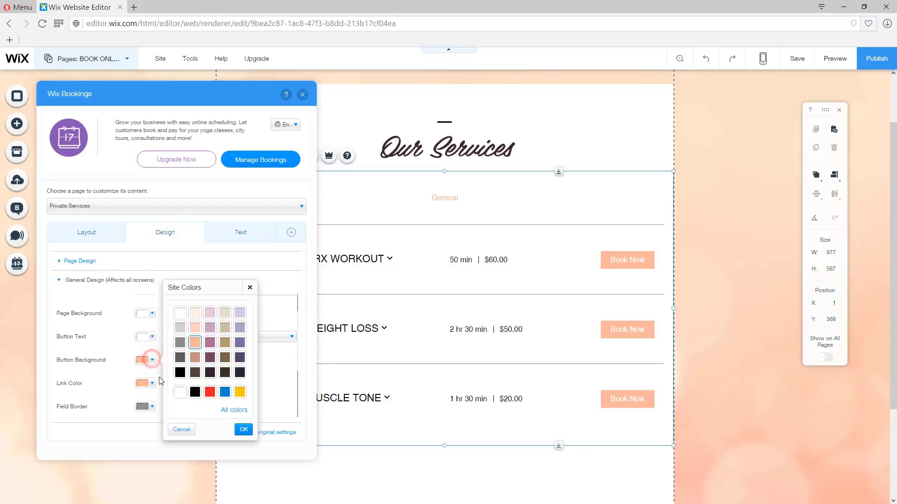
left_click(224, 393)
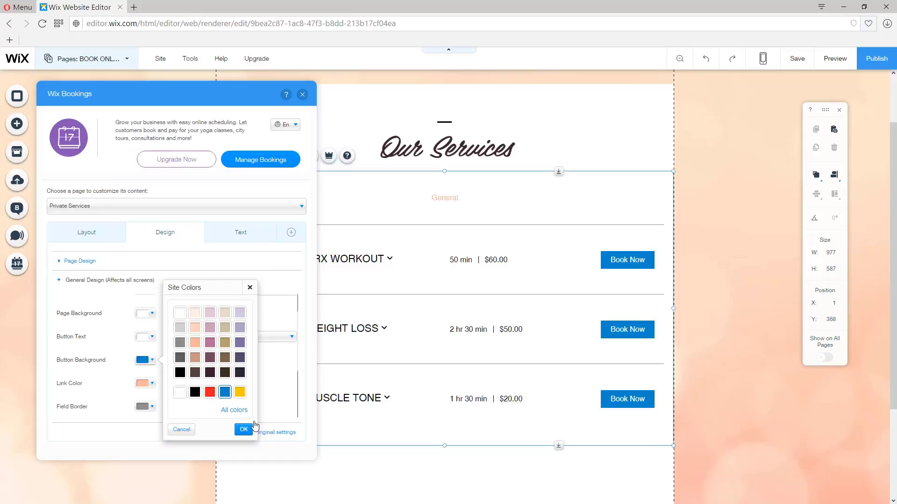
left_click(243, 429)
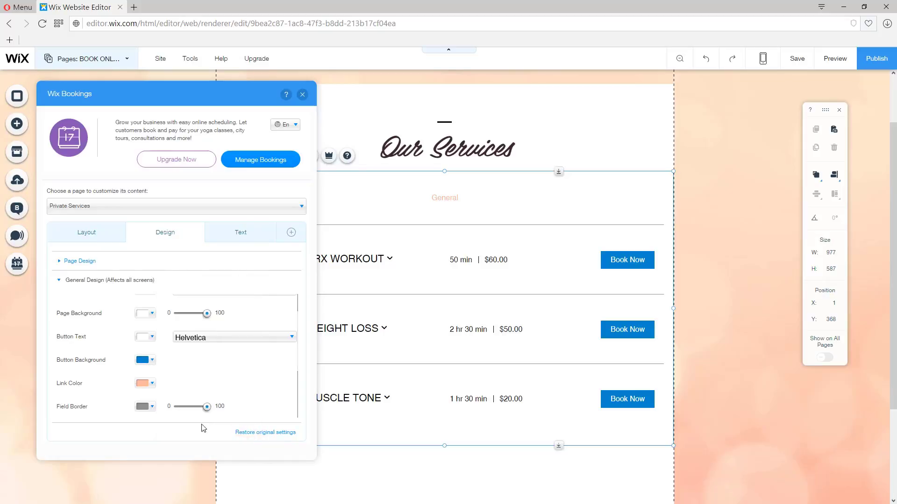
Change the bookings link colour from peach to the mauve site colour.
left_click(150, 384)
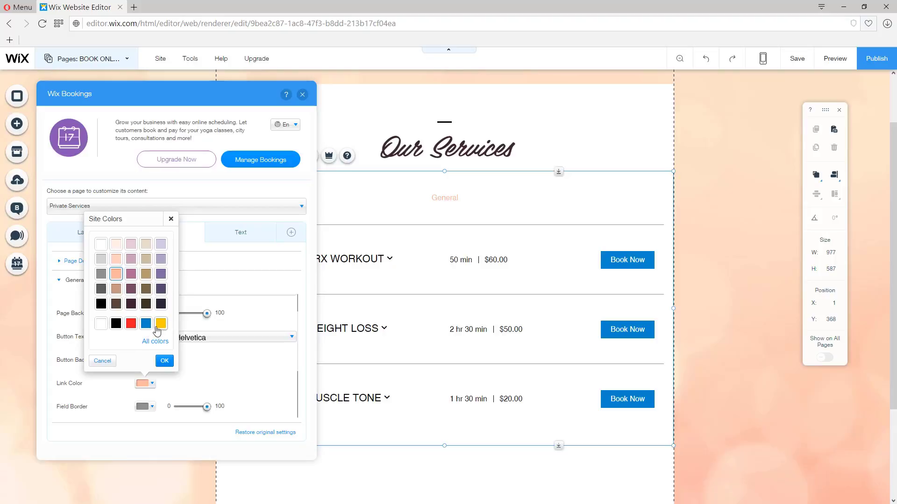
left_click(131, 276)
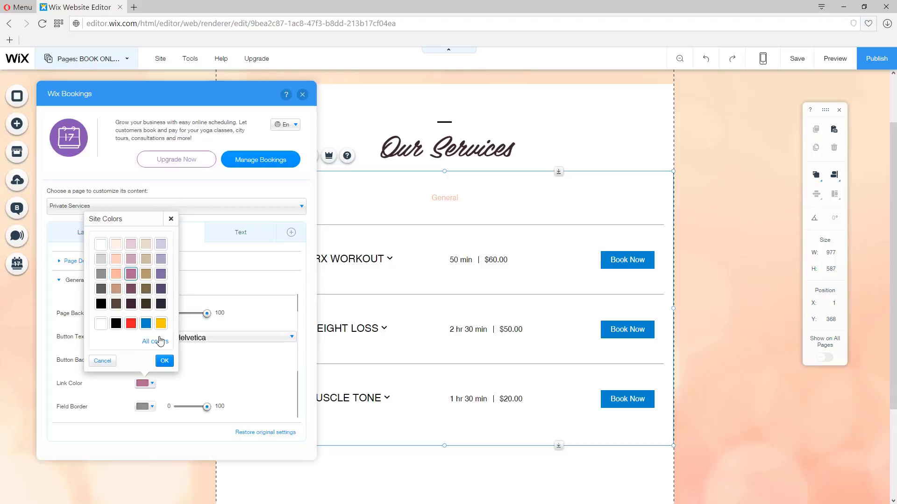
left_click(165, 360)
scroll(199, 396, "down", 3)
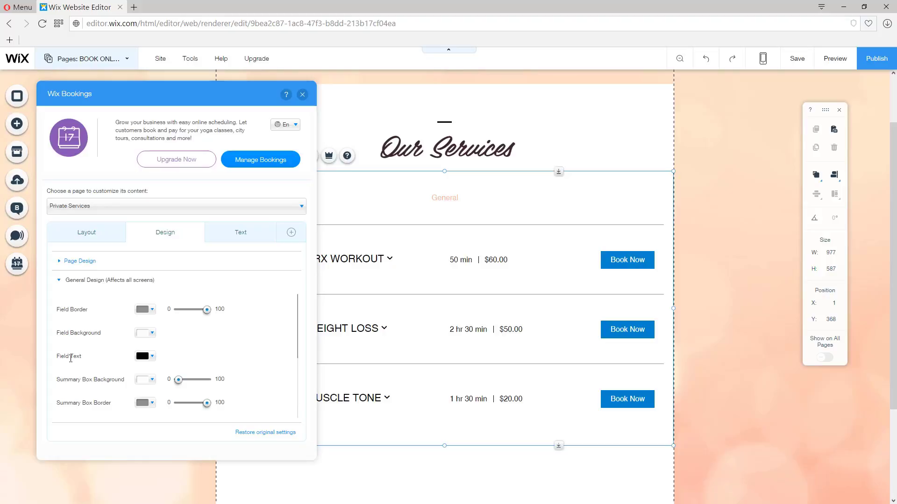
scroll(220, 383, "up", 4)
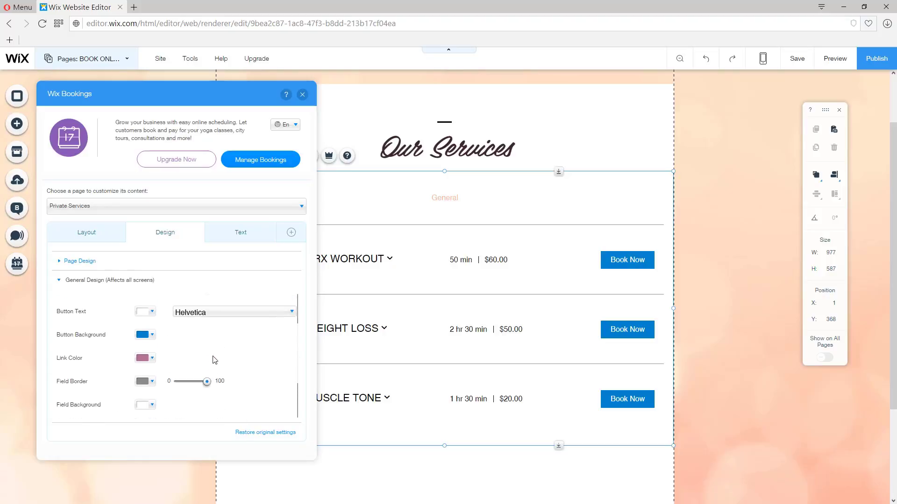
Replace the Button Text 'Book Now' with 'Join Now >' in the Text settings.
left_click(242, 236)
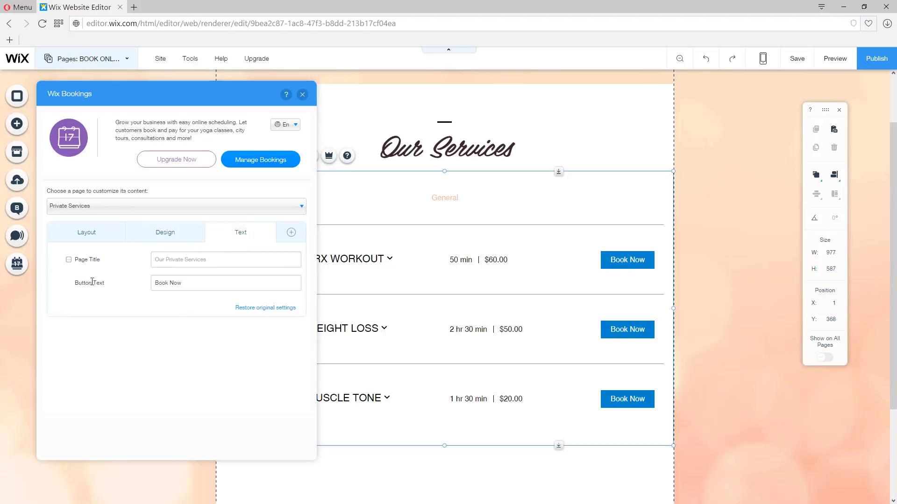
left_click(192, 285)
type("Join")
left_click(163, 234)
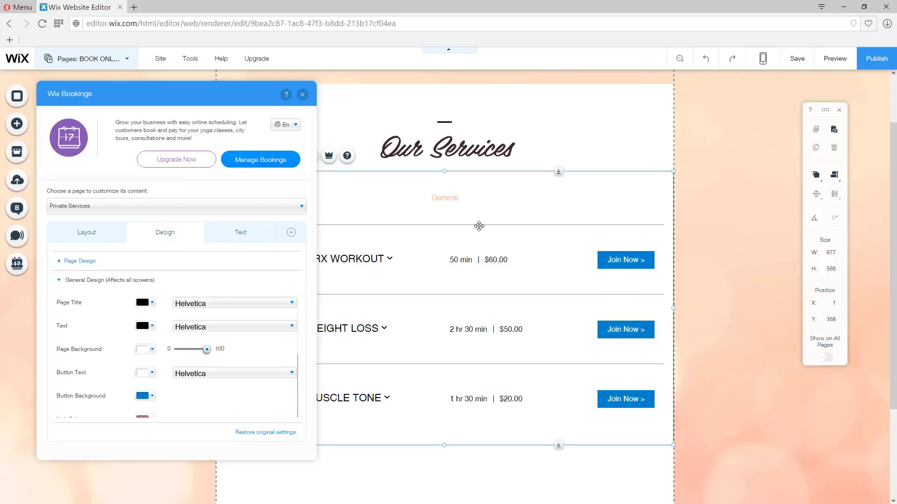
Drag the Wix Bookings settings panel over to the right side of the screen.
scroll(240, 319, "down", 3)
scroll(216, 354, "up", 2)
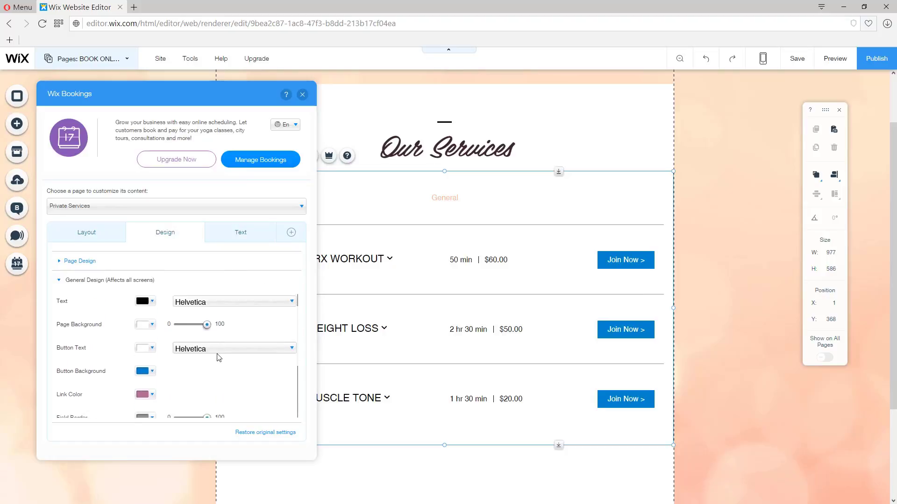
scroll(217, 354, "down", 5)
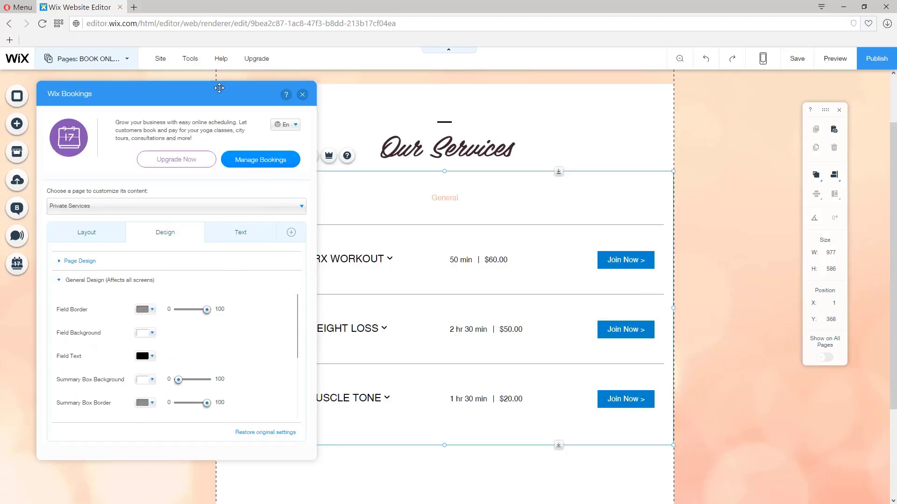
left_click_drag(219, 88, 670, 101)
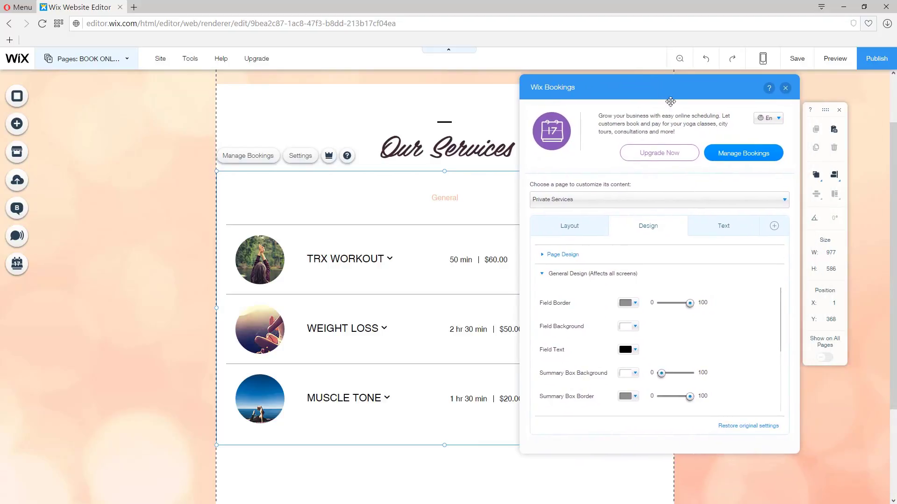
Set Page Design's Selected Category Text to mauve, then close the Wix Bookings panel.
left_click(566, 255)
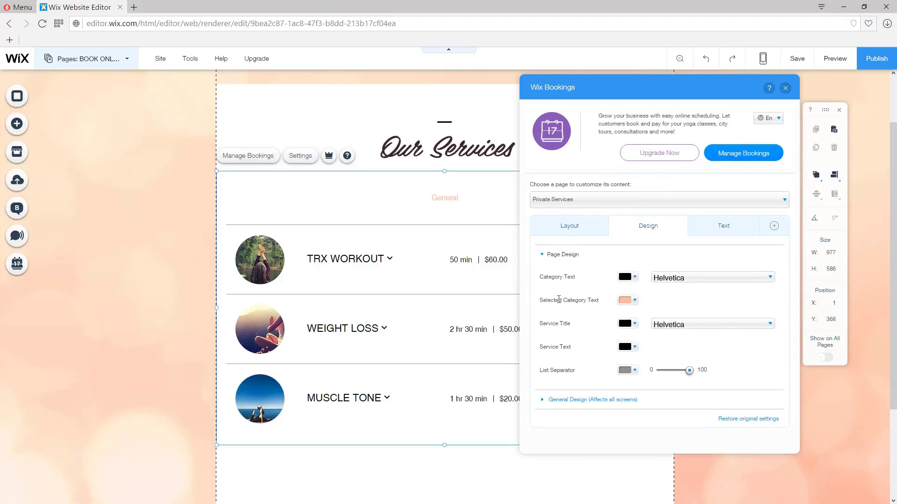
left_click(635, 302)
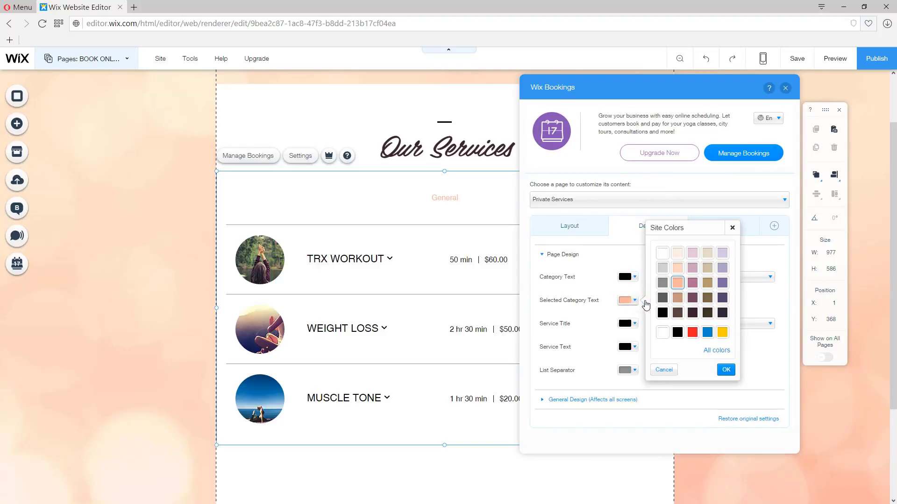
left_click(692, 283)
left_click(725, 370)
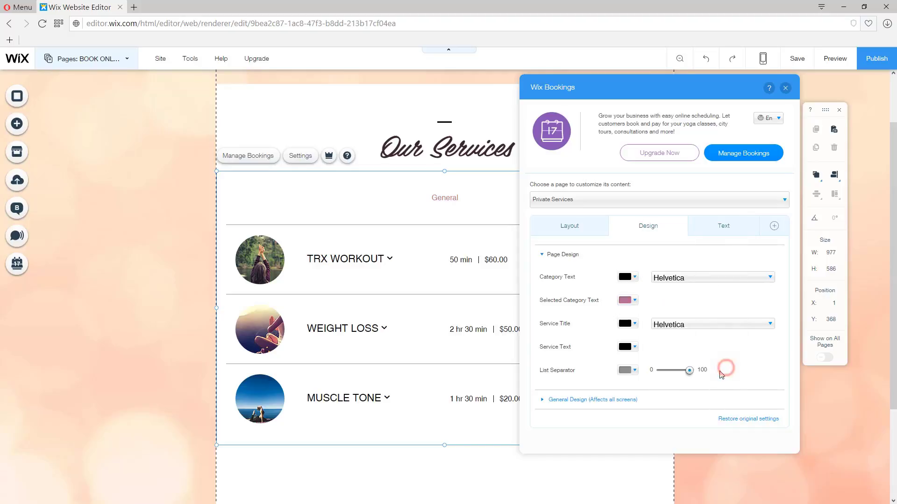
left_click(786, 90)
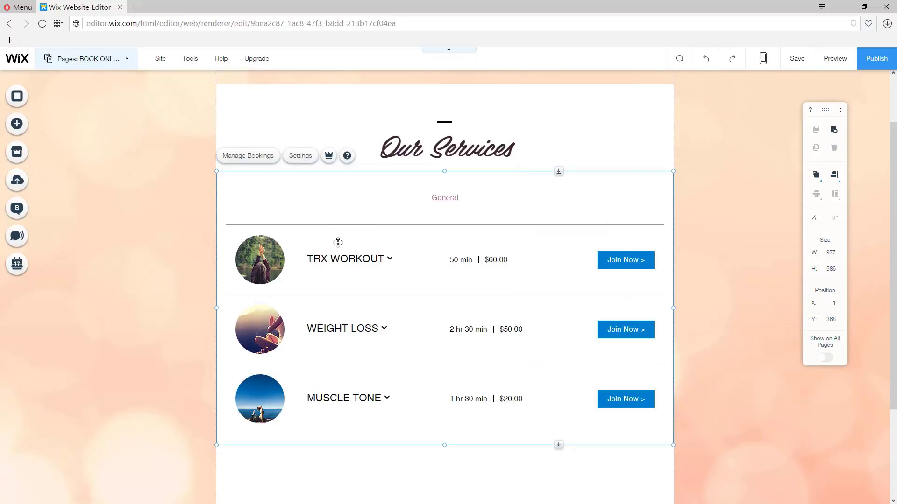
Set the Our Services heading to Helvetica, 51 px, bold and non-italic, replacing Belinda.
scroll(342, 236, "up", 2)
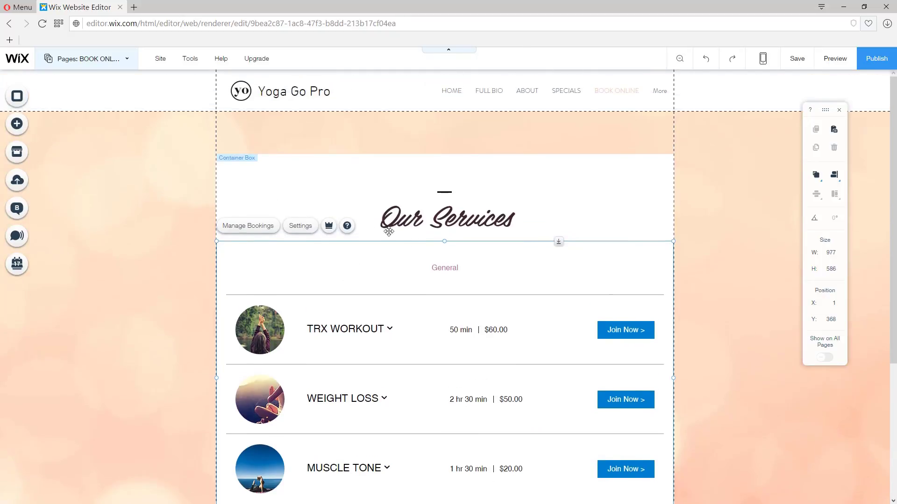
left_click(417, 219)
left_click(301, 186)
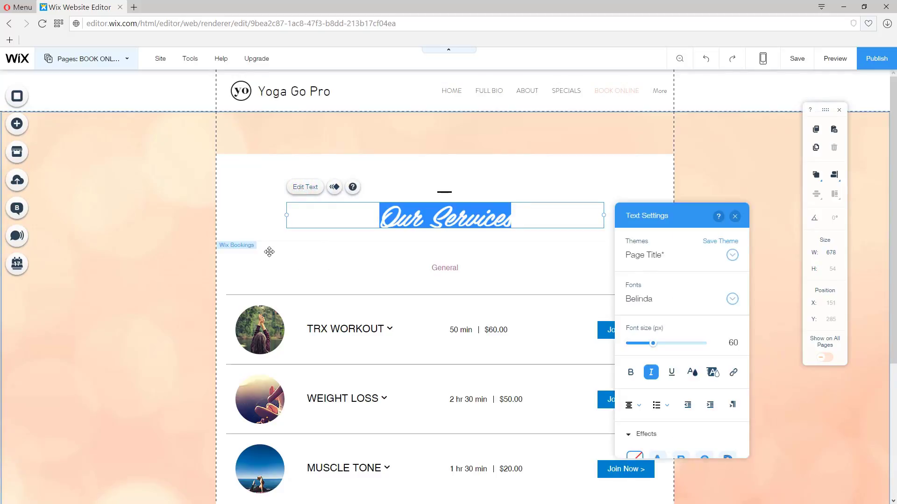
left_click(734, 300)
left_click_drag(778, 382, 780, 410)
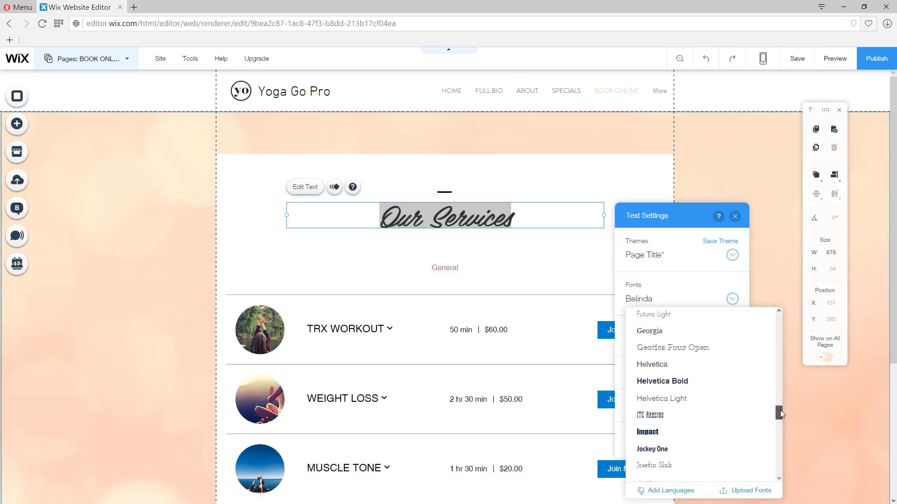
left_click(680, 365)
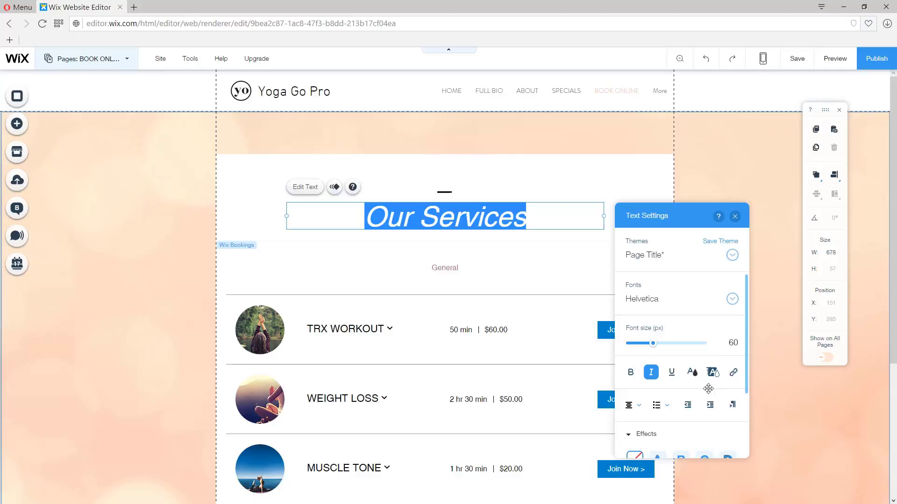
left_click_drag(652, 346, 651, 347)
left_click(631, 372)
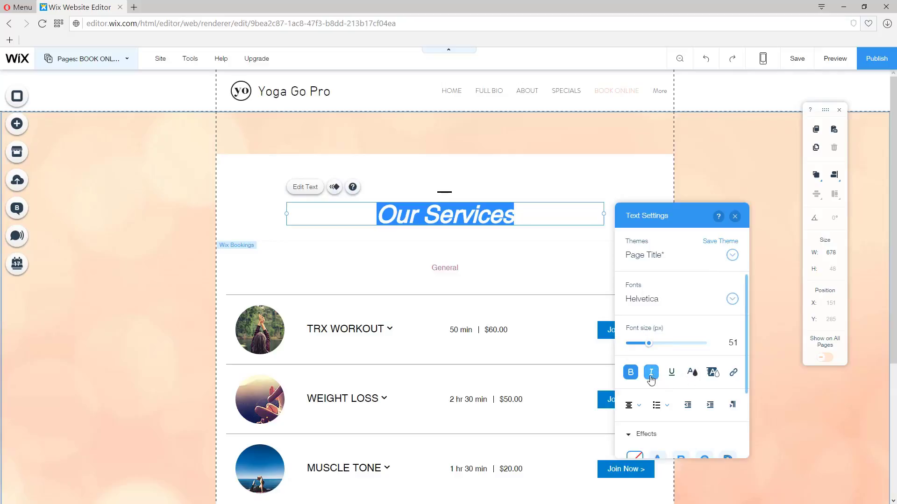
left_click(650, 374)
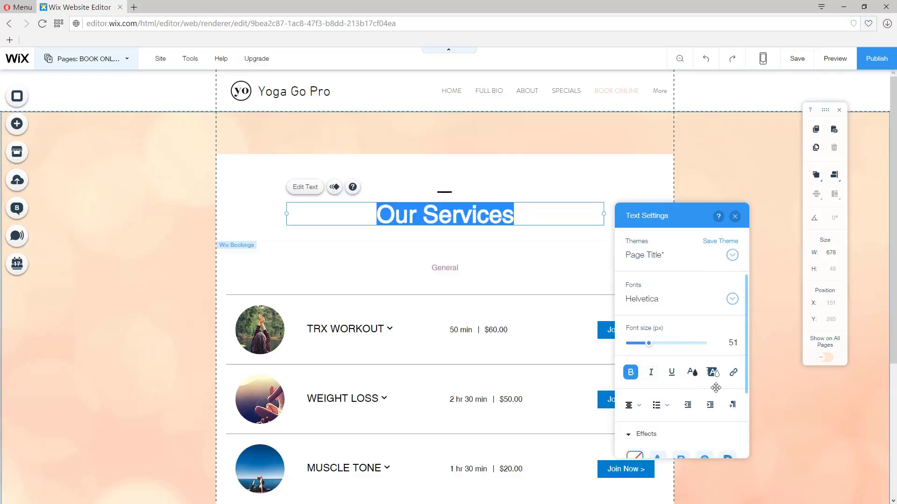
left_click_drag(744, 357, 733, 262)
left_click(735, 217)
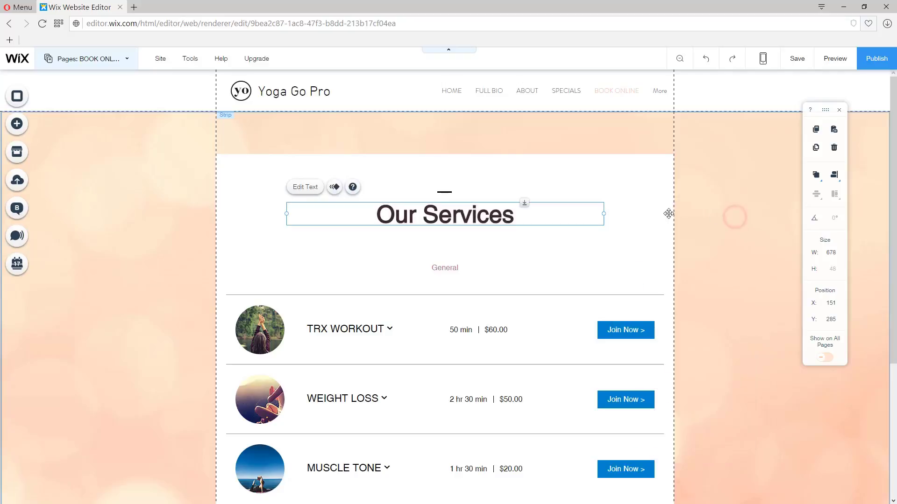
Move the divider, Our Services heading and services list up together.
left_click(444, 191)
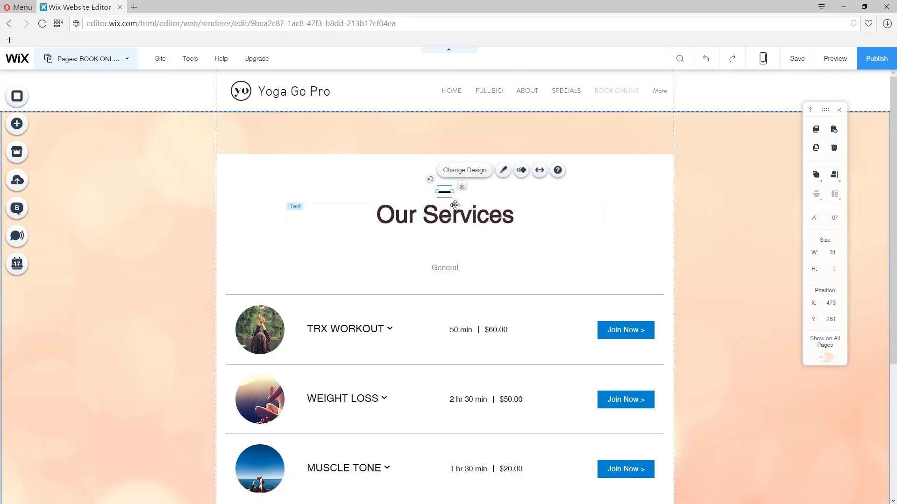
left_click(451, 211, "shift")
left_click_drag(450, 212, 487, 243)
left_click_drag(476, 286, 536, 276)
Shorten the white box to end below MUSCLE TONE and trim the background strip.
left_click(705, 320)
scroll(660, 357, "down", 4)
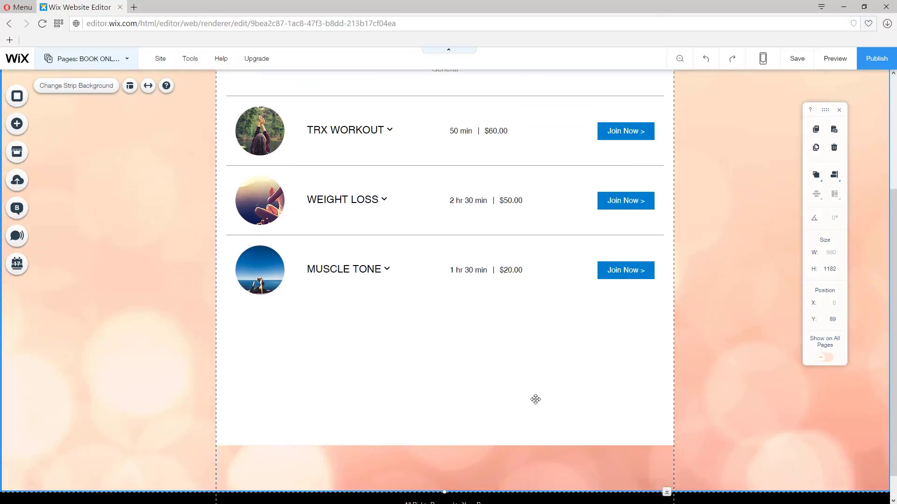
left_click(522, 407)
left_click_drag(445, 445, 448, 345)
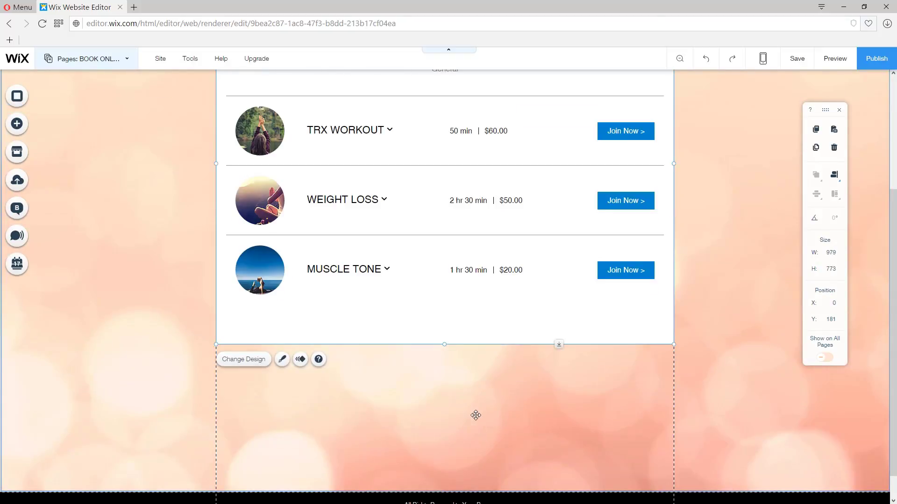
left_click(486, 430)
scroll(413, 351, "up", 4)
scroll(401, 357, "down", 5)
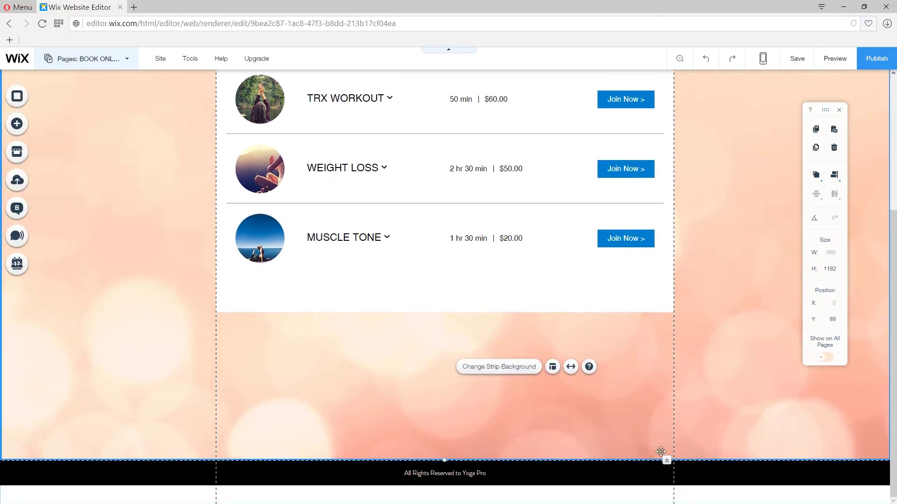
left_click_drag(670, 453, 667, 488)
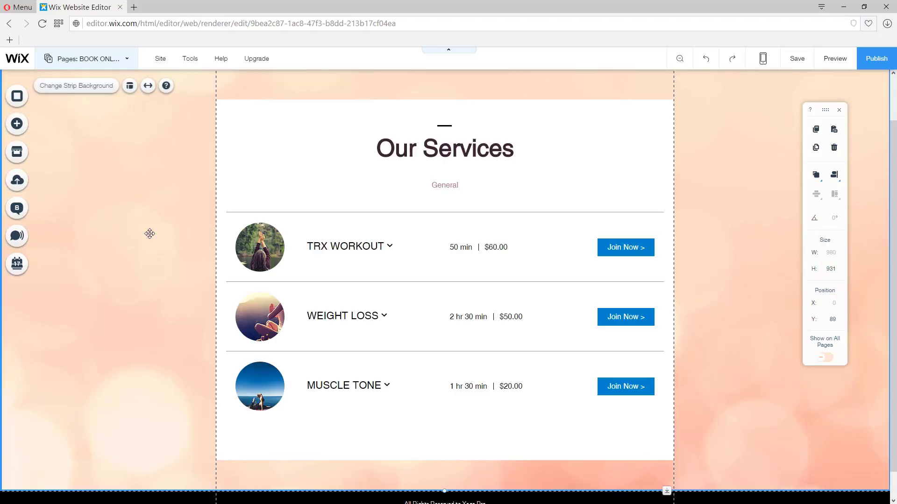
scroll(84, 104, "up", 1)
Apply the blue yoga-by-the-sea photo as the strip background.
left_click(61, 97)
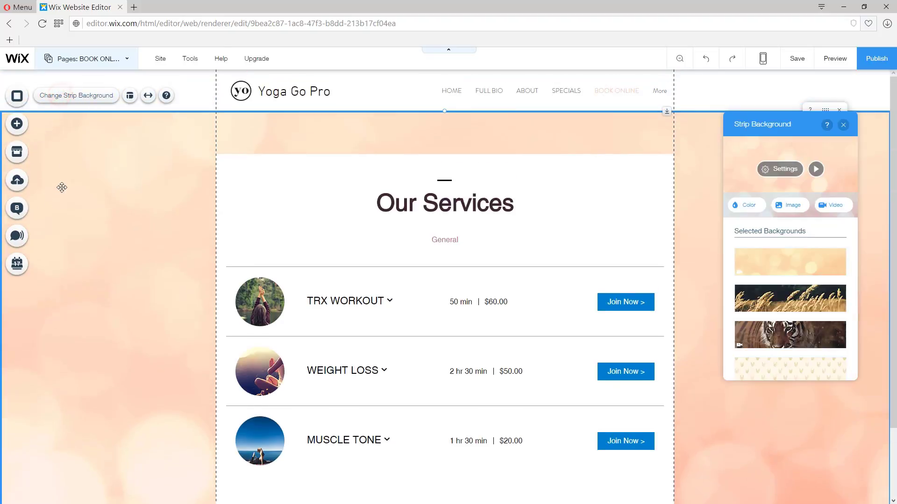
left_click(788, 206)
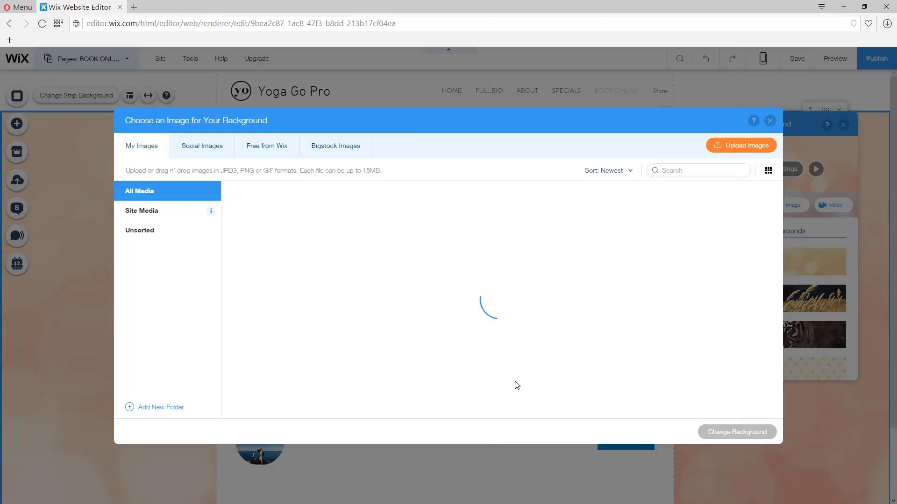
left_click(599, 246)
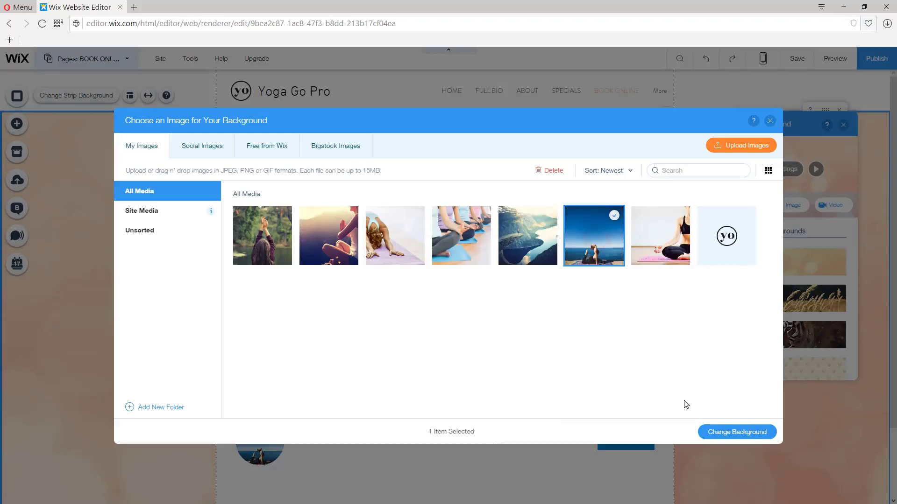
left_click(727, 436)
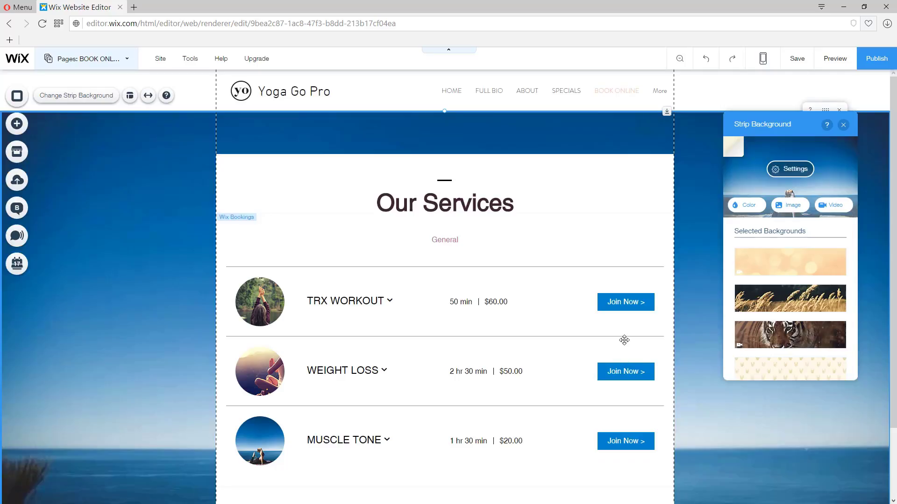
Drag the strip's bottom edge down to make it taller.
scroll(626, 340, "down", 2)
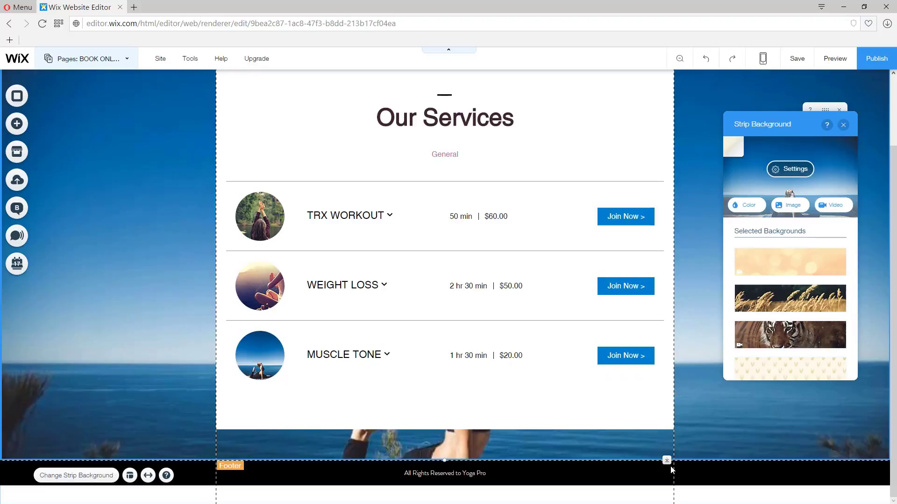
left_click_drag(667, 460, 653, 502)
scroll(506, 337, "down", 2)
scroll(524, 340, "up", 3)
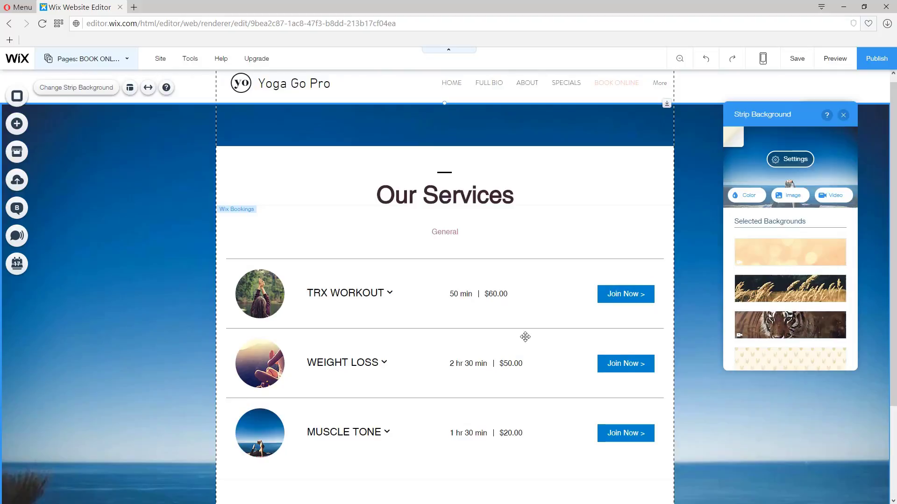
scroll(575, 204, "down", 2)
scroll(589, 230, "up", 2)
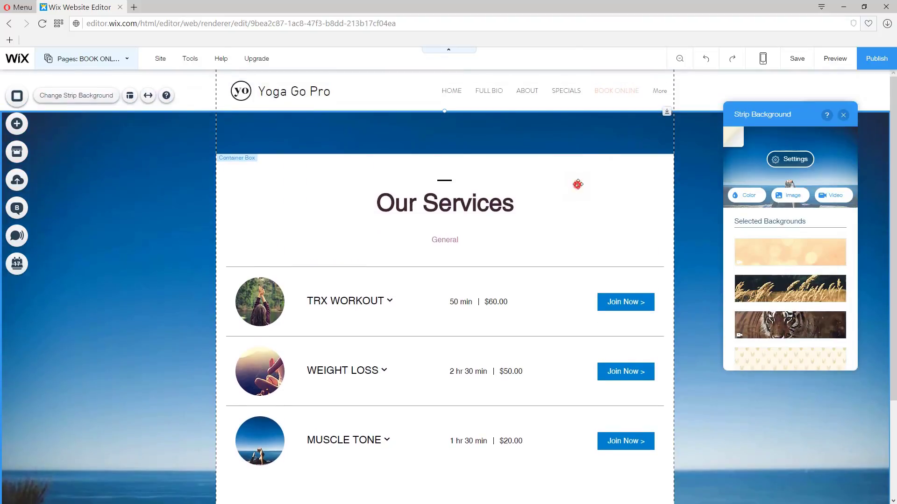
Move the services box up to Y 121, then reselect the photo strip.
left_click(574, 185)
left_click_drag(574, 185, 584, 157)
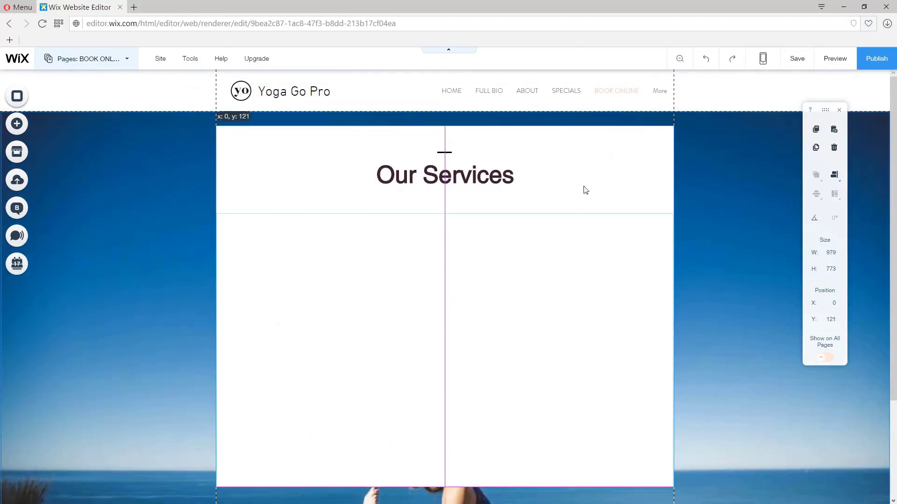
scroll(581, 372, "down", 3)
left_click(514, 432)
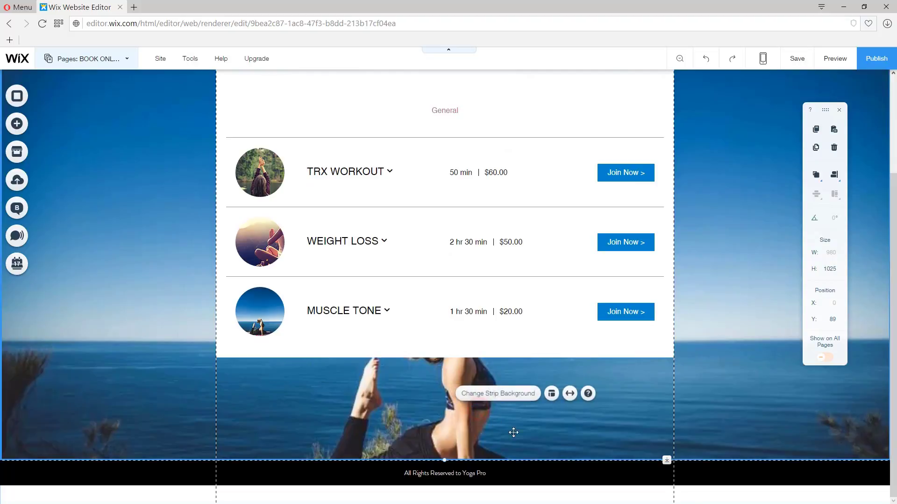
left_click(496, 401)
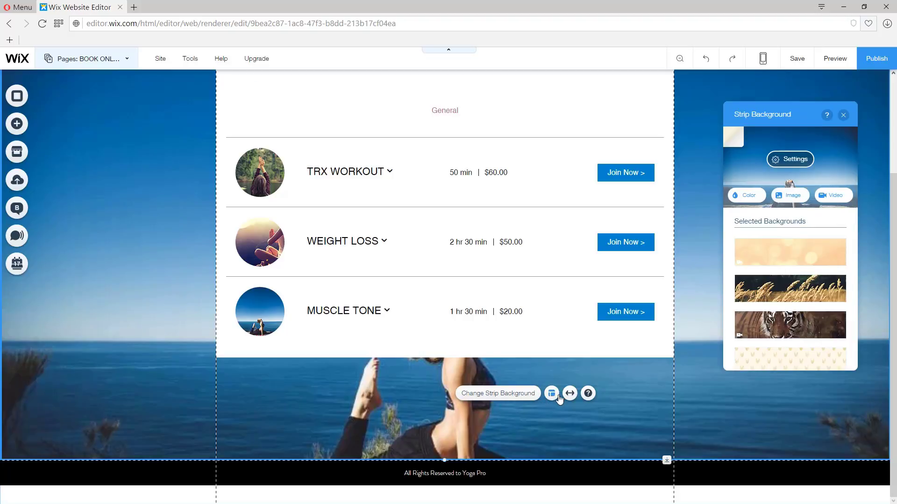
left_click(582, 438)
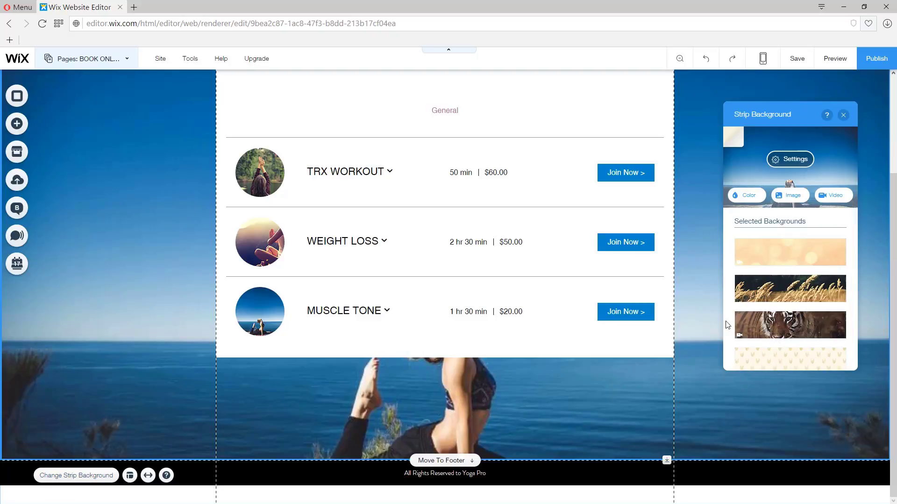
Lengthen the photo strip to a height of 1124.
left_click(785, 160)
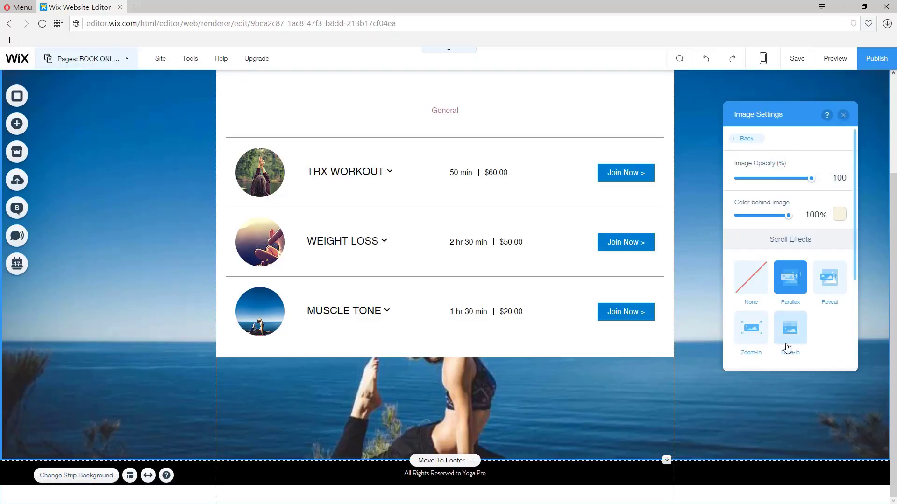
left_click(843, 115)
left_click(470, 342)
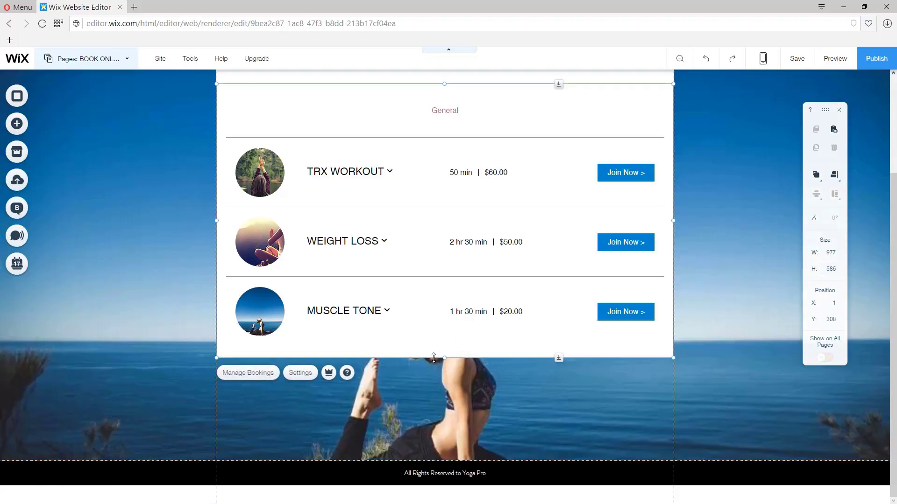
scroll(445, 357, "up", 3)
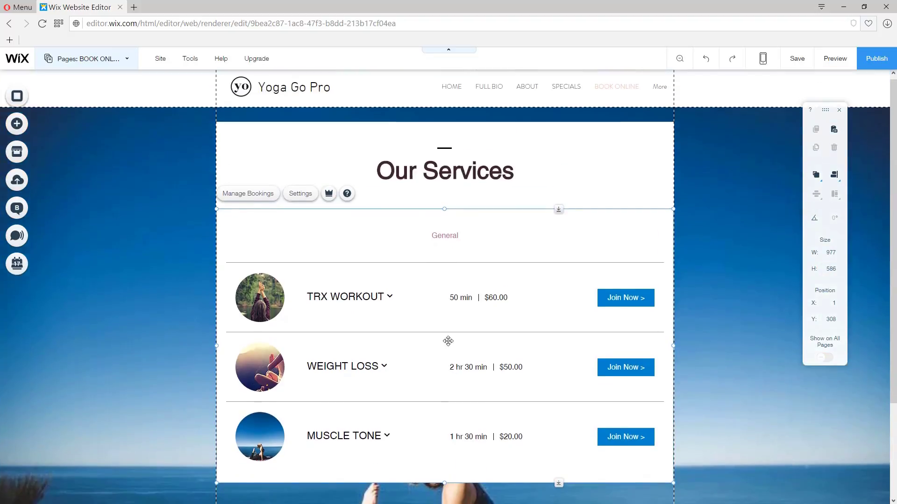
left_click(584, 154)
scroll(547, 423, "down", 3)
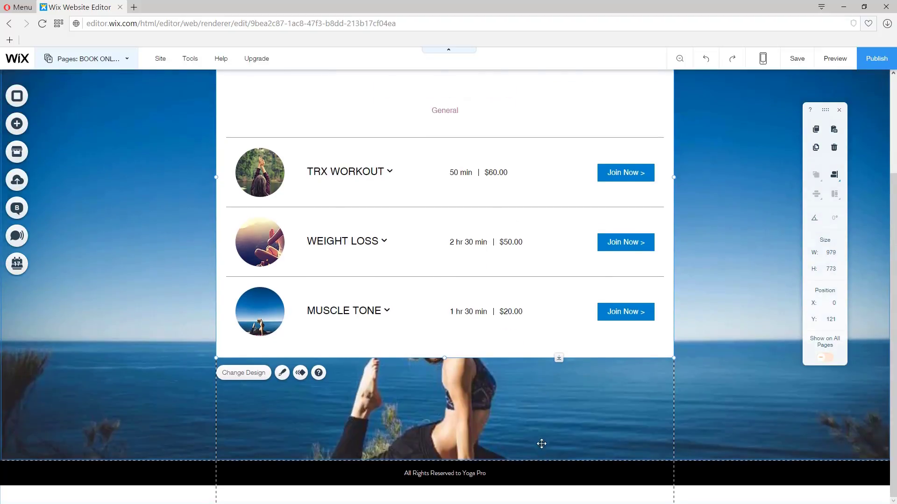
left_click(500, 455)
left_click_drag(664, 459, 656, 503)
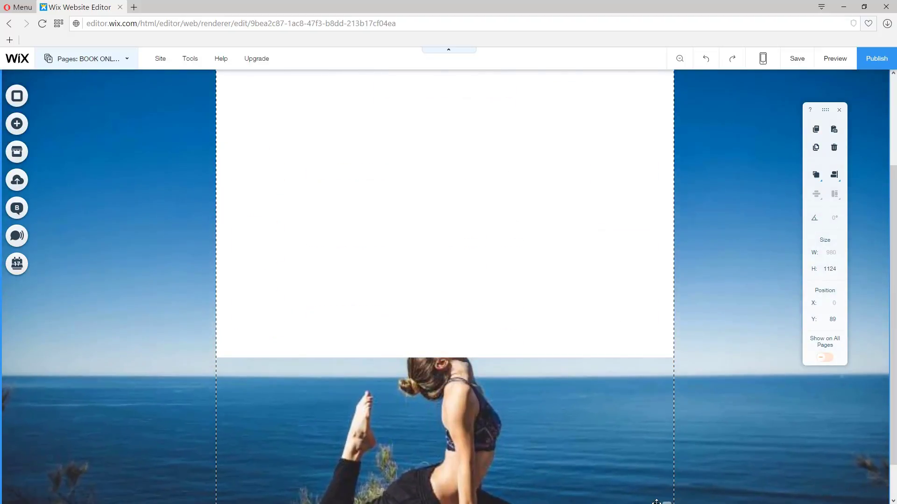
Try shortening the bookings services list slightly, then undo it with Ctrl+Z.
scroll(552, 386, "down", 1)
scroll(437, 427, "up", 2)
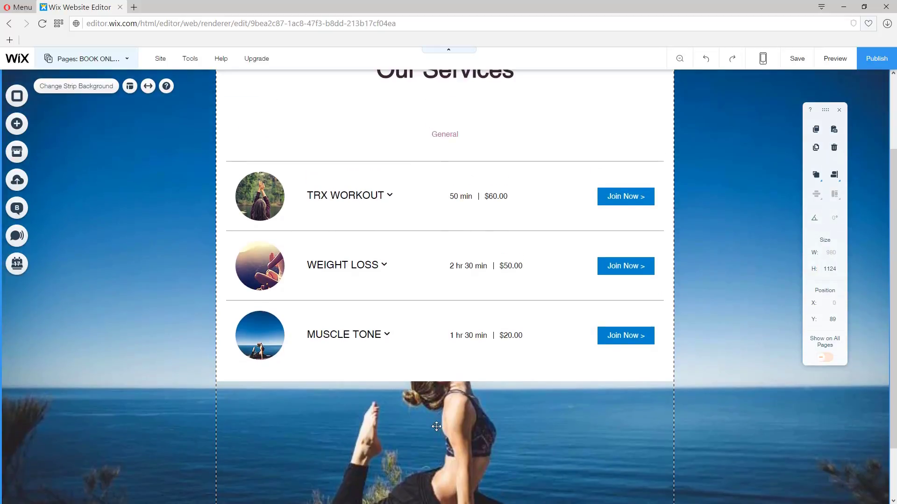
scroll(436, 426, "down", 2)
left_click(460, 296)
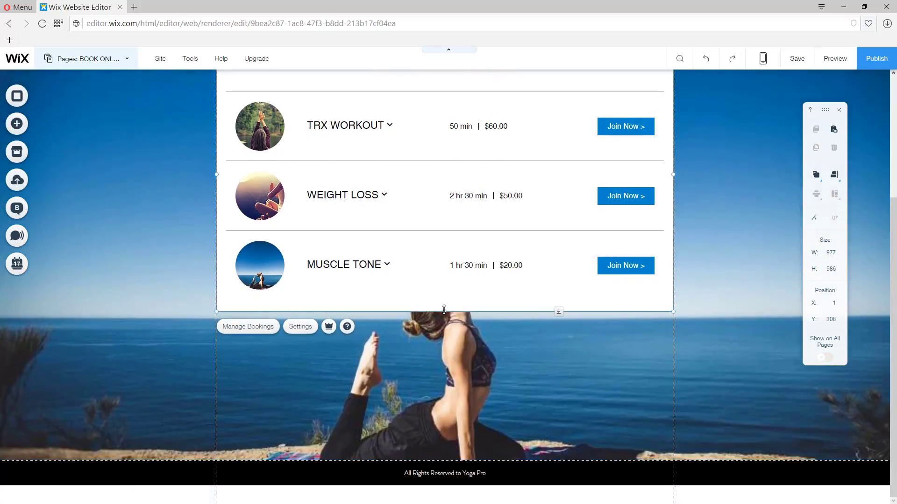
left_click_drag(444, 310, 444, 301)
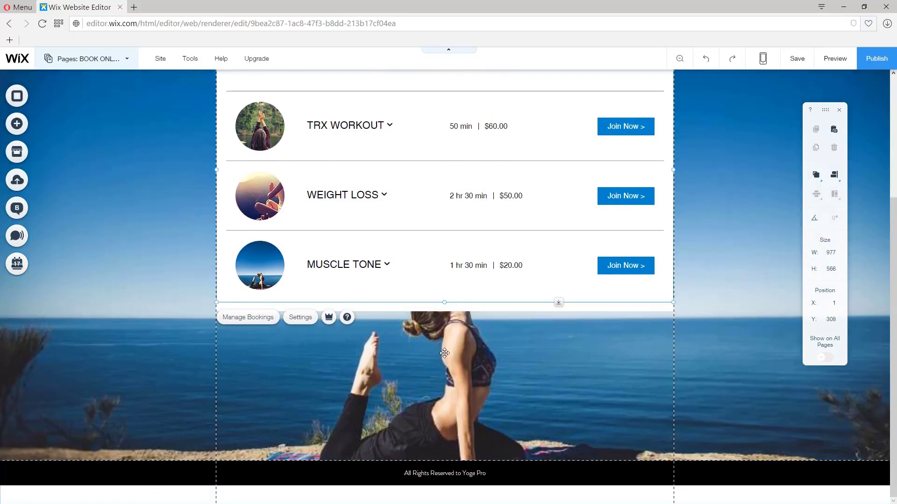
key("ctrl+z")
scroll(557, 175, "up", 4)
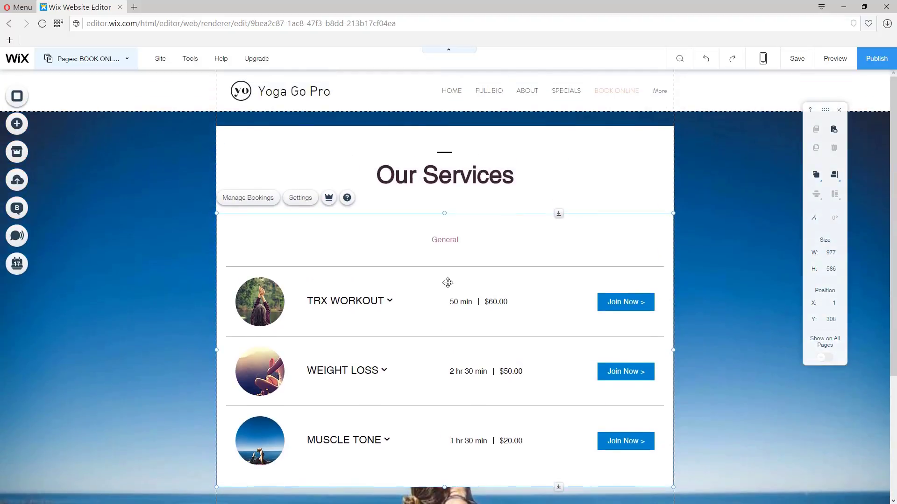
Change the strip background to the sunset yoga photo 07.jpg.
left_click(112, 248)
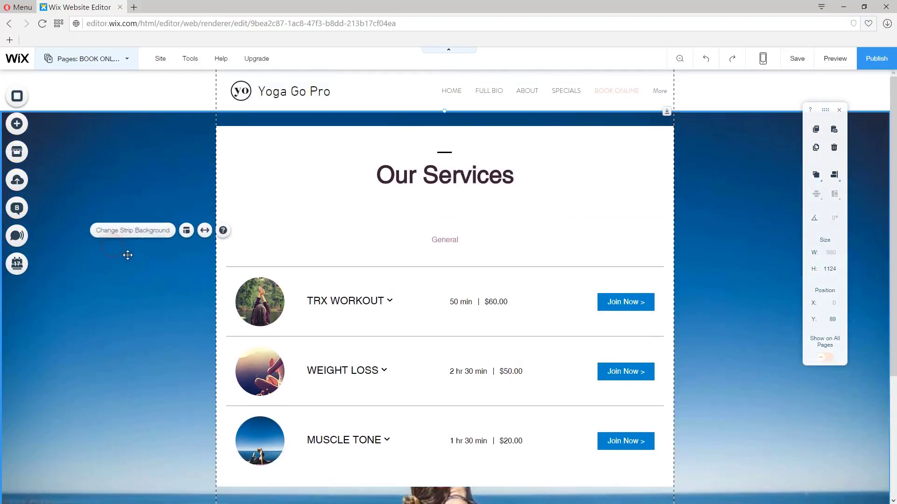
left_click(136, 232)
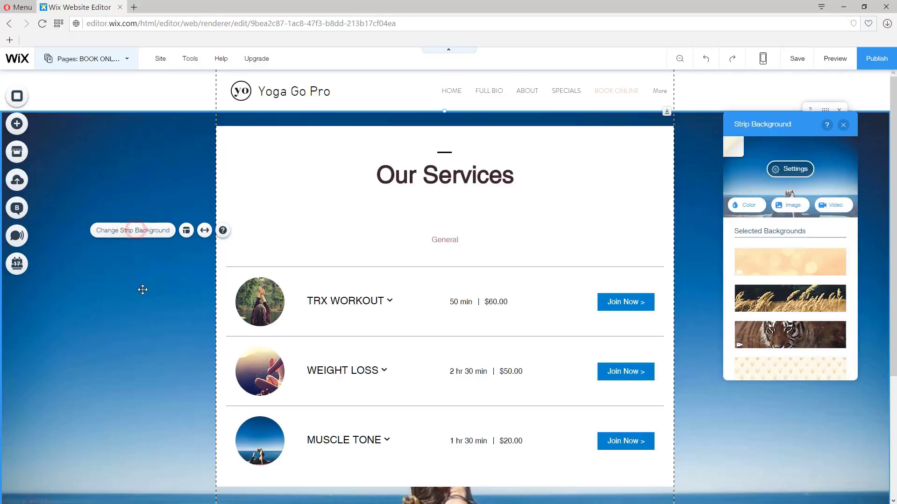
left_click(792, 205)
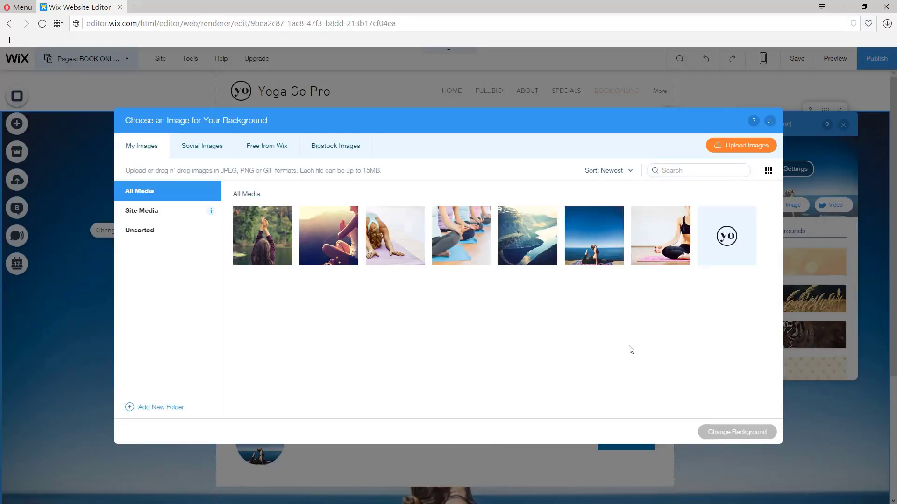
left_click(334, 234)
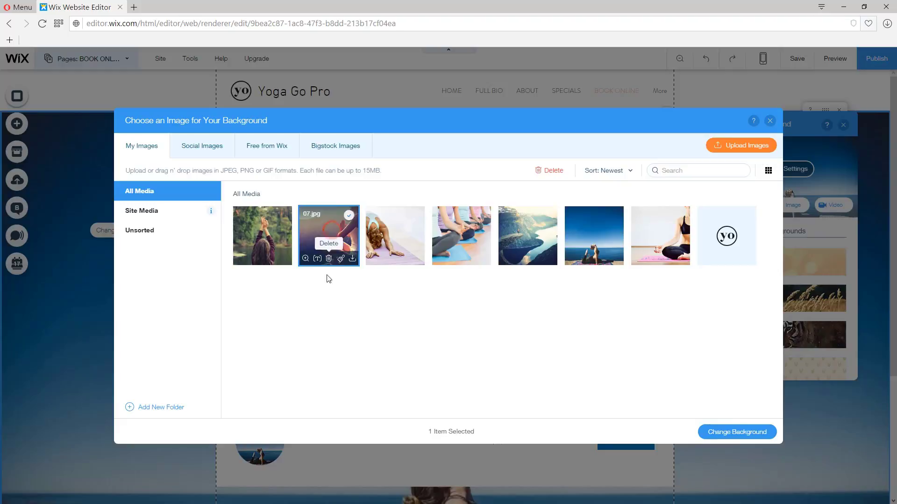
left_click(738, 434)
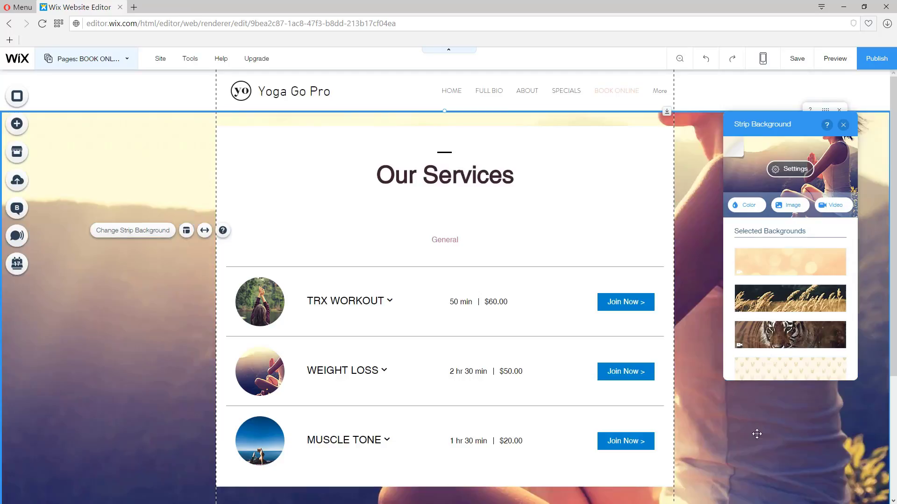
Readjust the strip's bottom edge and reopen its background options.
scroll(761, 435, "down", 4)
scroll(760, 435, "up", 3)
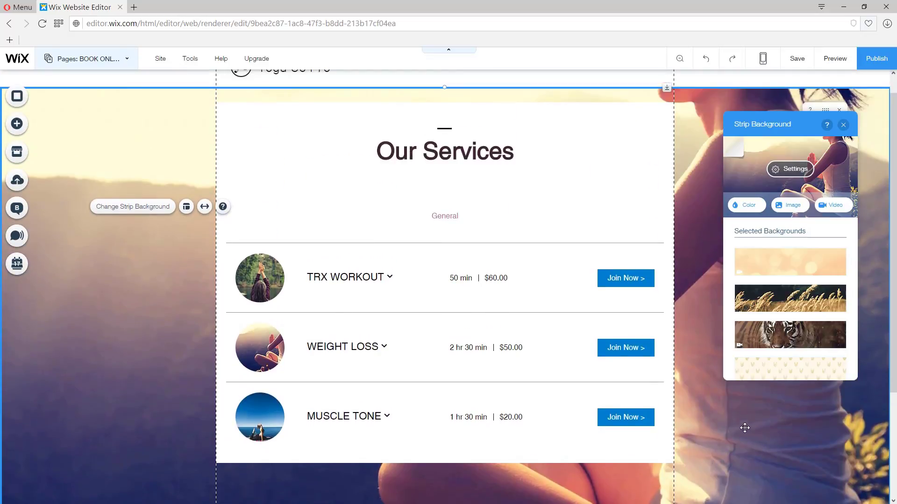
scroll(497, 393, "down", 3)
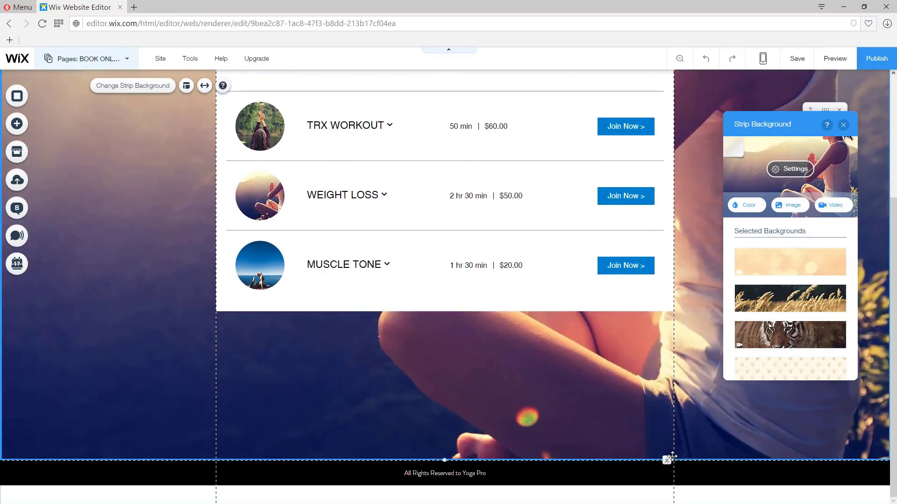
left_click_drag(667, 460, 667, 486)
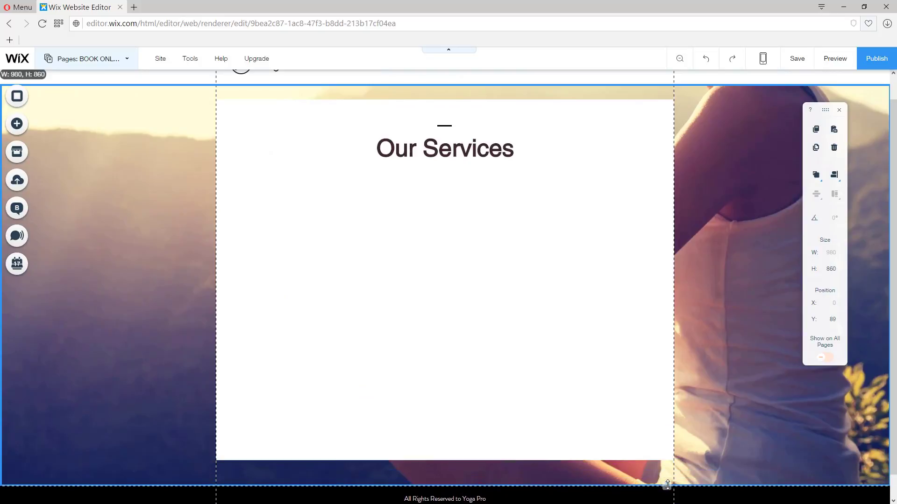
double_click(68, 267)
scroll(75, 266, "up", 1)
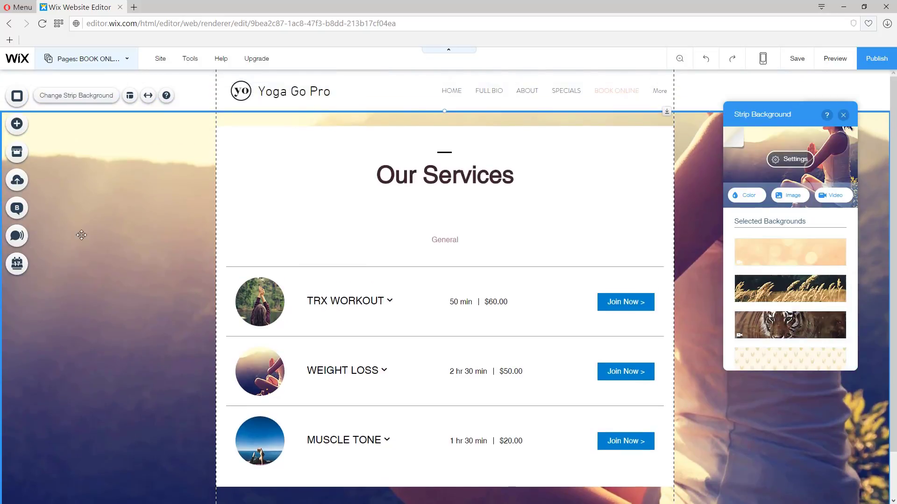